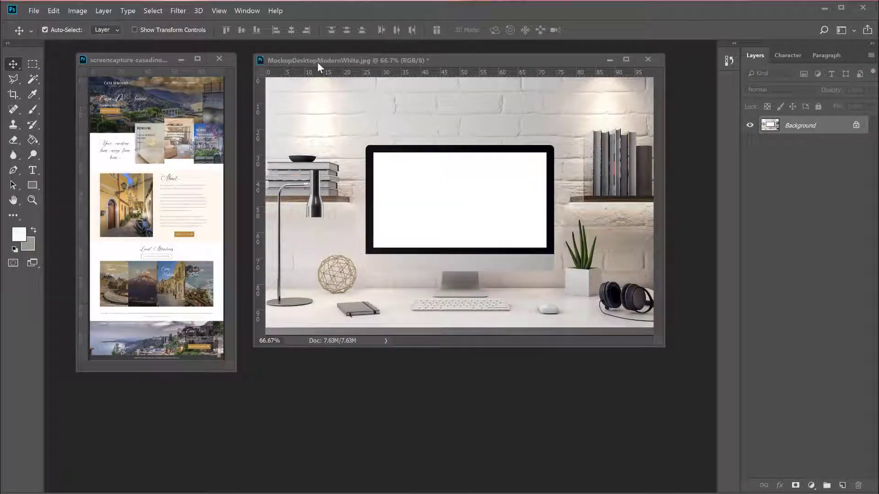
- Place the mockup and screenshot windows side by side, then activate the mockup with the Rectangular Marquee
{"action": "left_click_drag", "start_coordinate": [317, 61], "coordinate": [340, 65]}
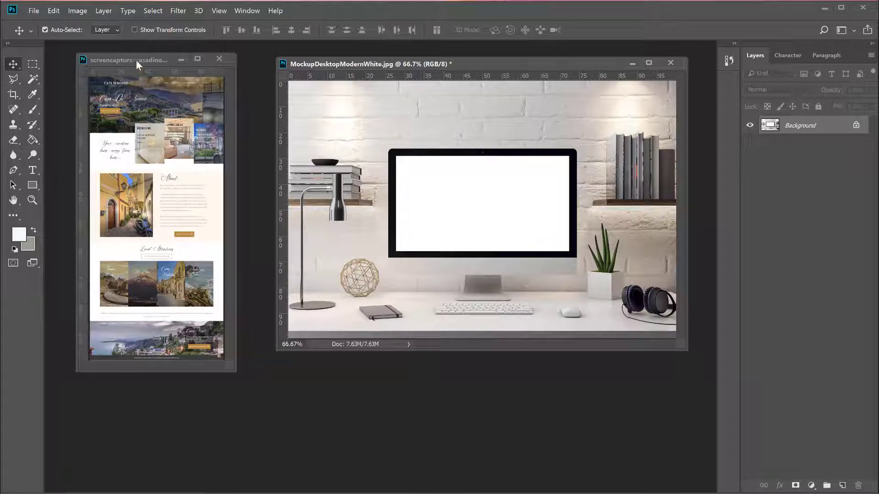
{"action": "left_click_drag", "start_coordinate": [136, 60], "coordinate": [155, 81]}
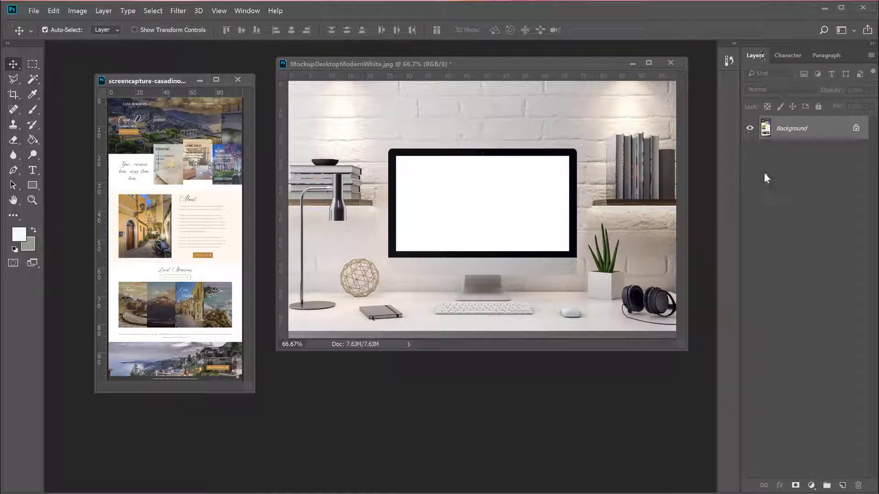
{"action": "left_click", "coordinate": [244, 10]}
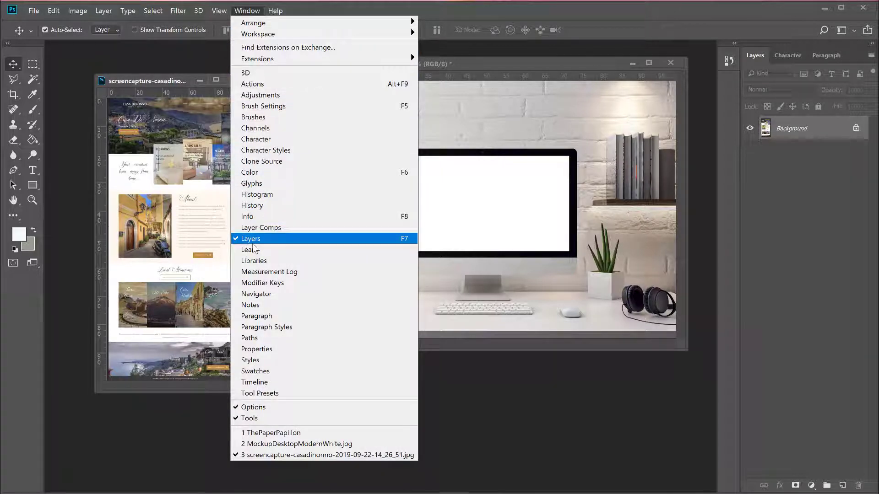
{"action": "left_click", "coordinate": [607, 378]}
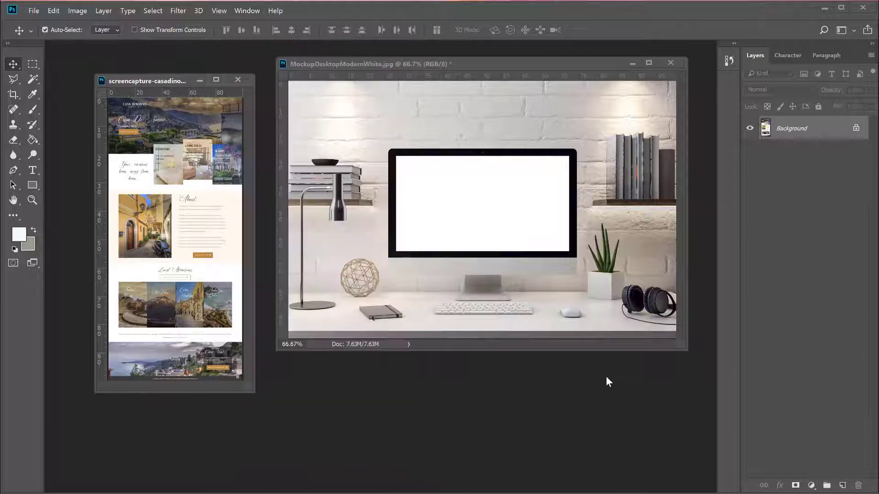
{"action": "left_click", "coordinate": [438, 67]}
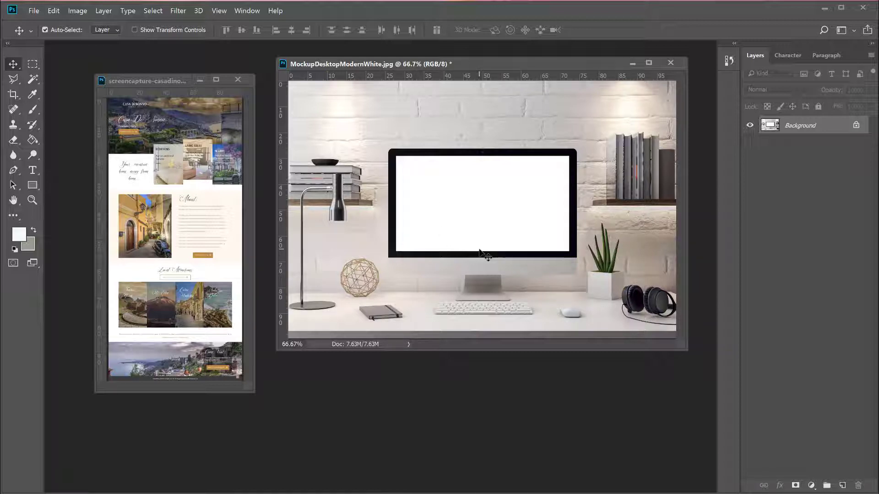
{"action": "left_click", "coordinate": [36, 65]}
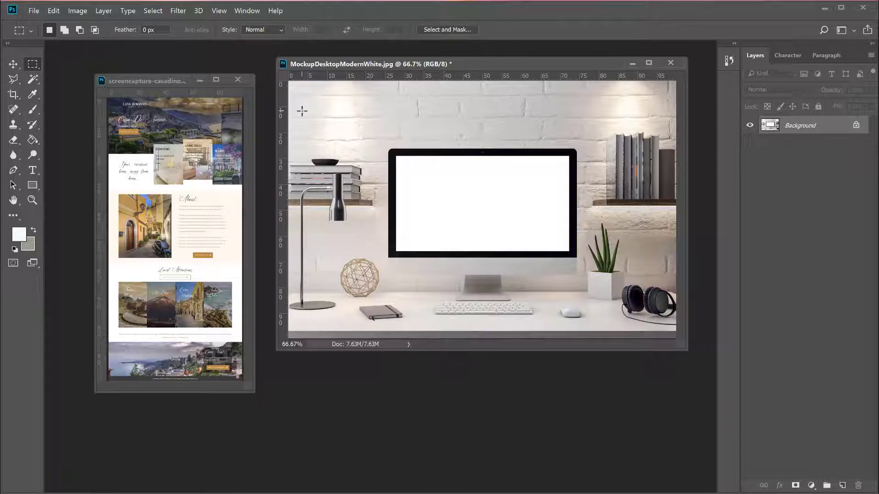
- Crop the mockup to a marquee around the monitor, deselect, and switch to the Move tool
{"action": "left_click_drag", "start_coordinate": [301, 112], "coordinate": [670, 336]}
{"action": "left_click", "coordinate": [76, 10]}
{"action": "left_click", "coordinate": [85, 119]}
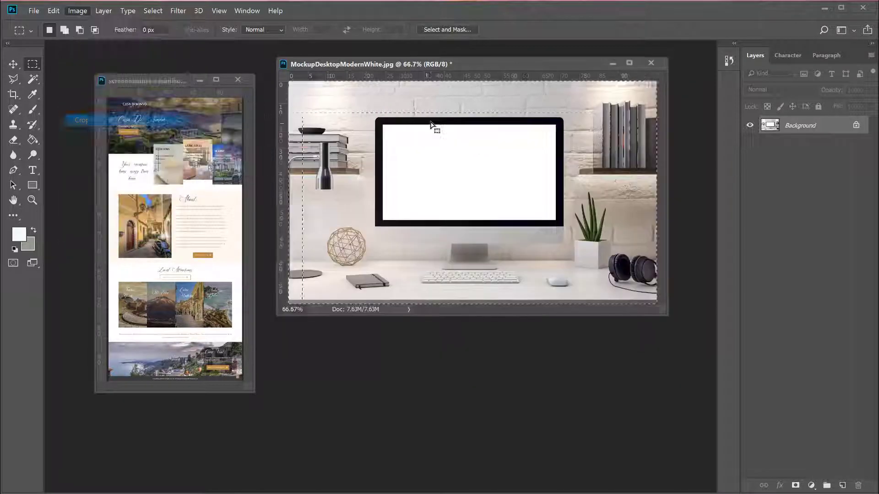
{"action": "key", "text": "ctrl+d"}
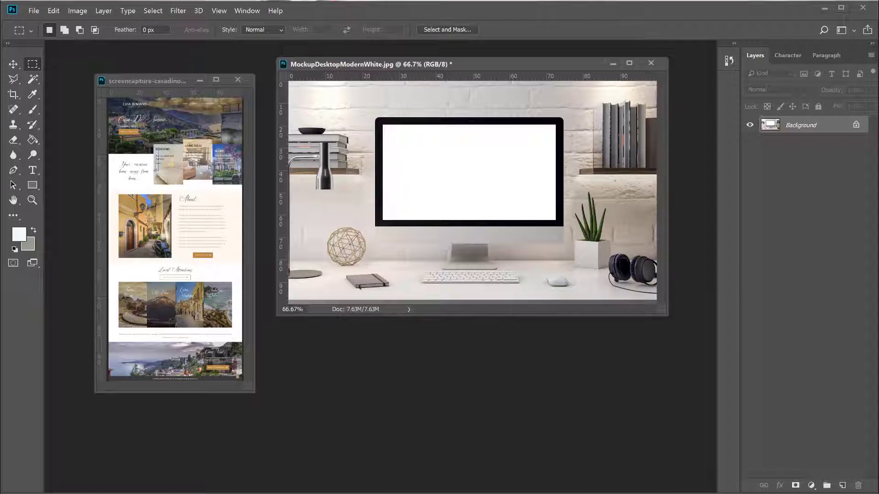
{"action": "left_click", "coordinate": [13, 64]}
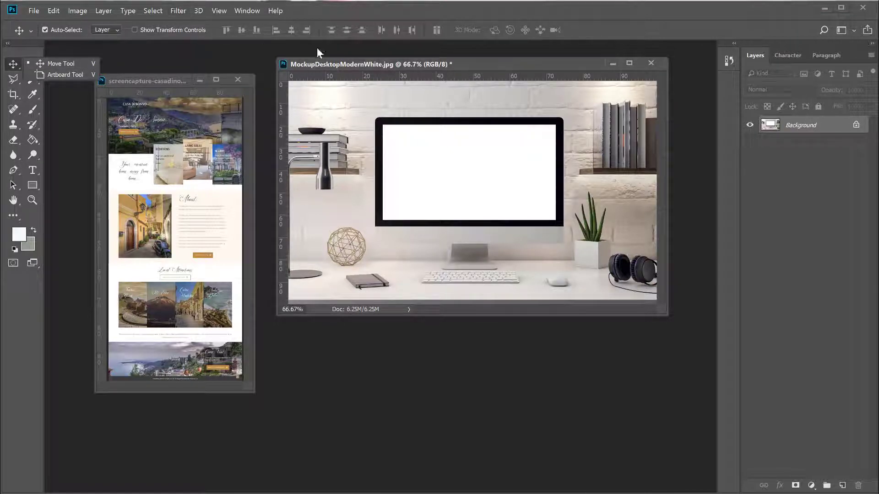
{"action": "left_click", "coordinate": [385, 69]}
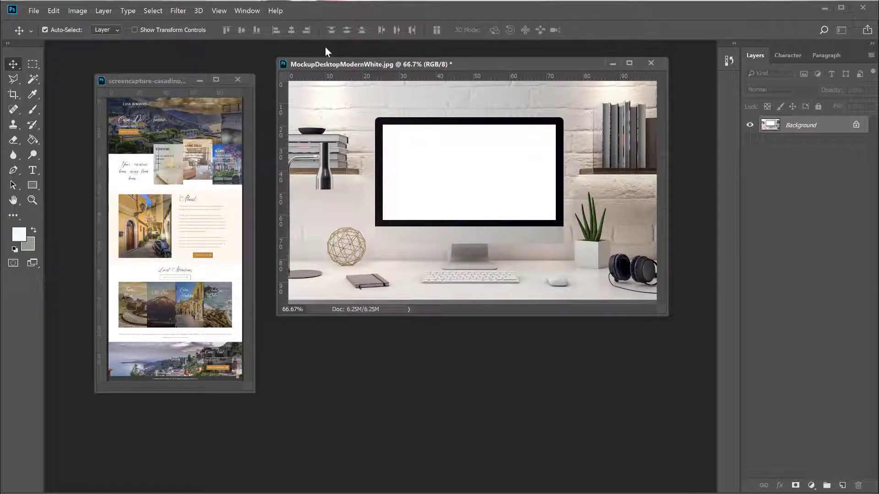
- Set the mockup's resolution to 72 pixels/inch without resampling, with units in pixels
{"action": "left_click", "coordinate": [80, 10]}
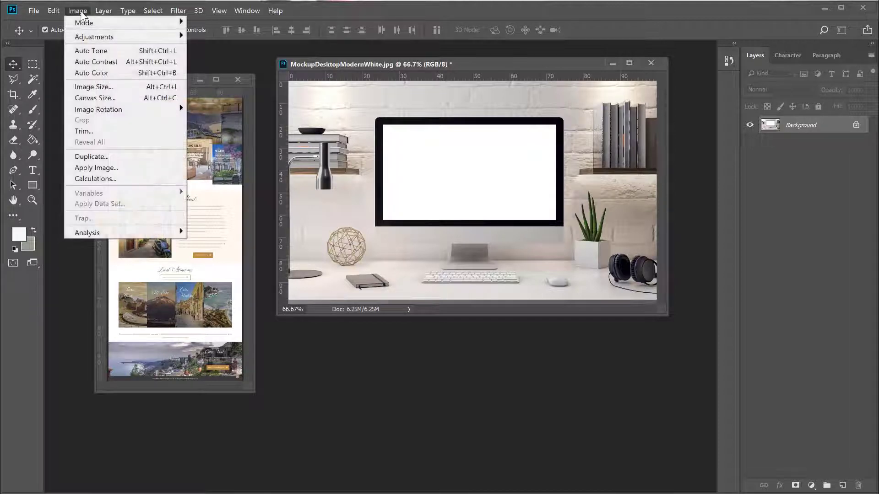
{"action": "left_click", "coordinate": [90, 87]}
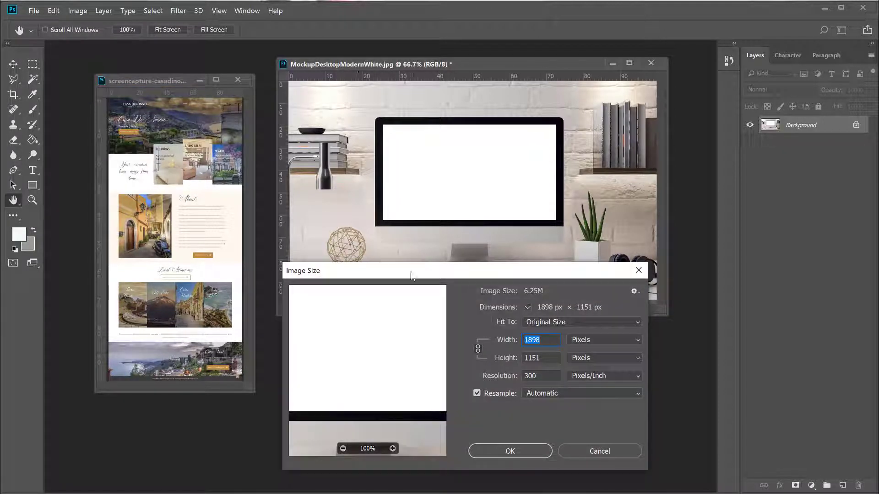
{"action": "left_click_drag", "start_coordinate": [413, 274], "coordinate": [400, 244]}
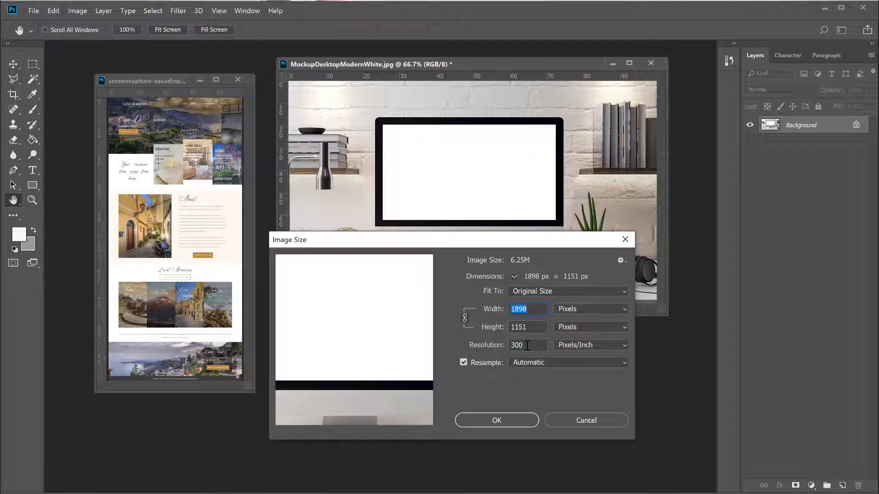
{"action": "left_click", "coordinate": [463, 362]}
{"action": "left_click", "coordinate": [492, 345]}
{"action": "type", "text": "72"}
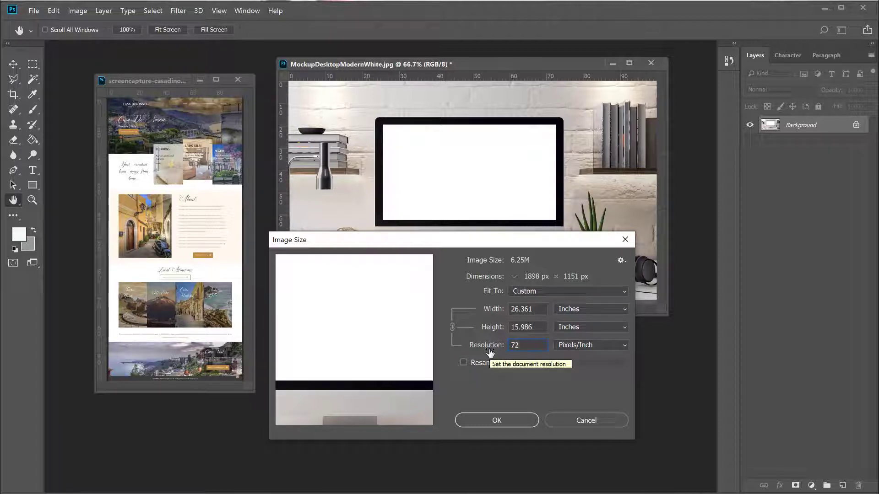
{"action": "left_click", "coordinate": [462, 359]}
{"action": "left_click", "coordinate": [561, 310]}
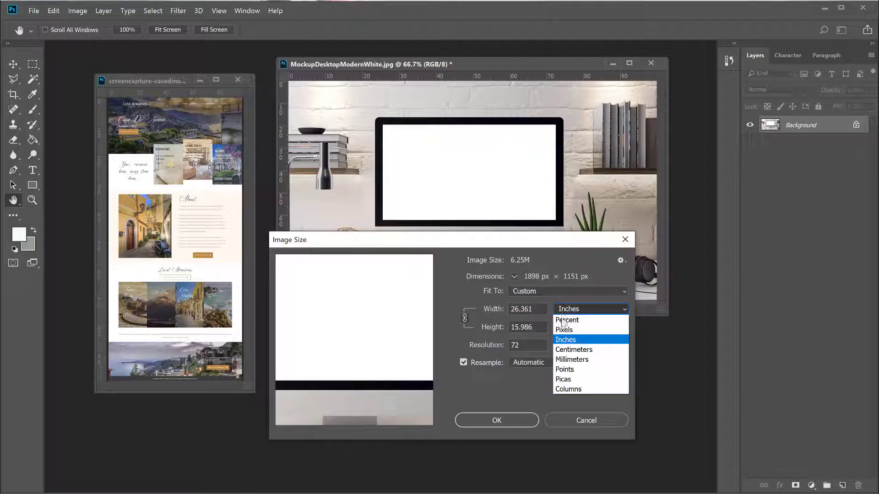
{"action": "left_click", "coordinate": [561, 328]}
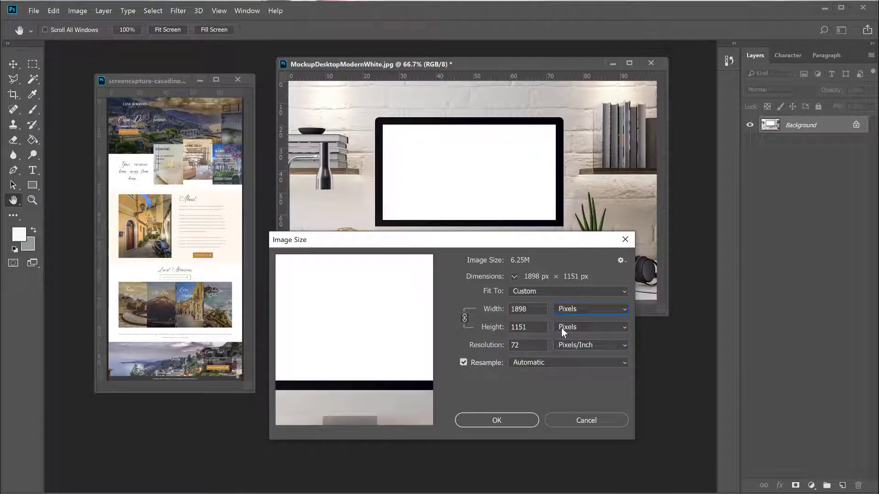
{"action": "double_click", "coordinate": [534, 311]}
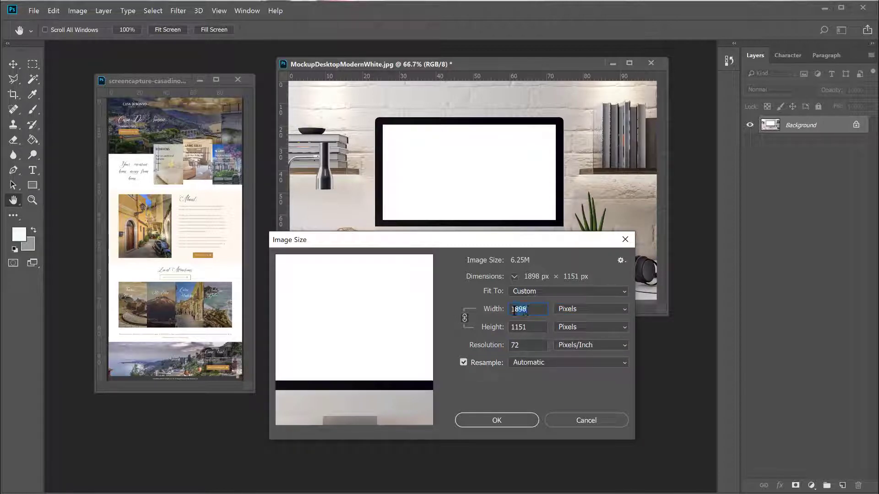
{"action": "left_click", "coordinate": [496, 420]}
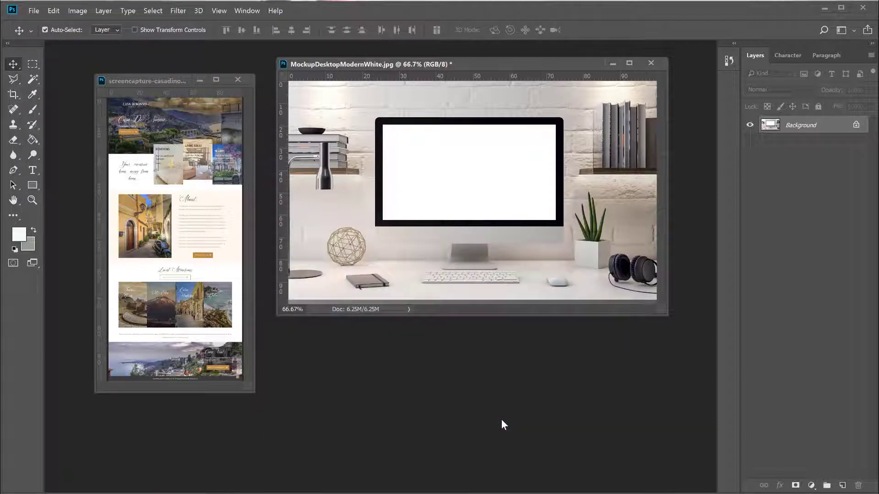
- Reopen Image Size to confirm the 72 ppi, 1898 × 1151 px settings, closing it unchanged
{"action": "left_click_drag", "start_coordinate": [390, 64], "coordinate": [382, 73]}
{"action": "left_click", "coordinate": [77, 10]}
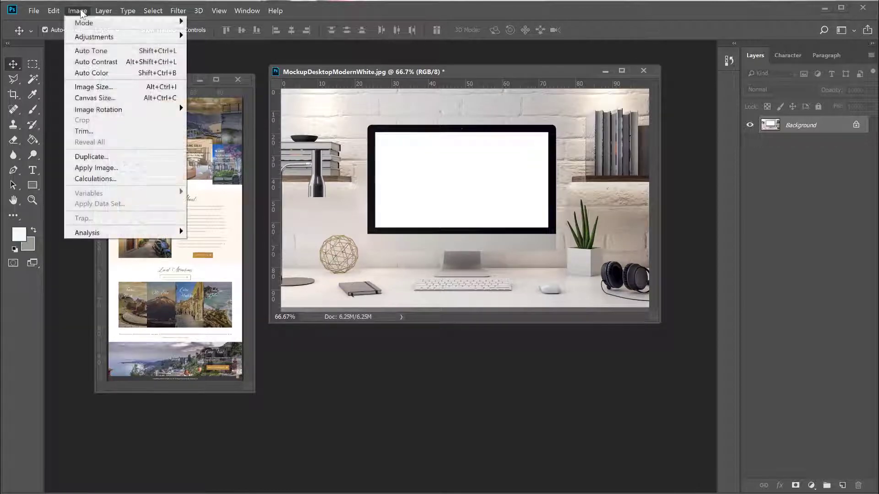
{"action": "left_click", "coordinate": [87, 87]}
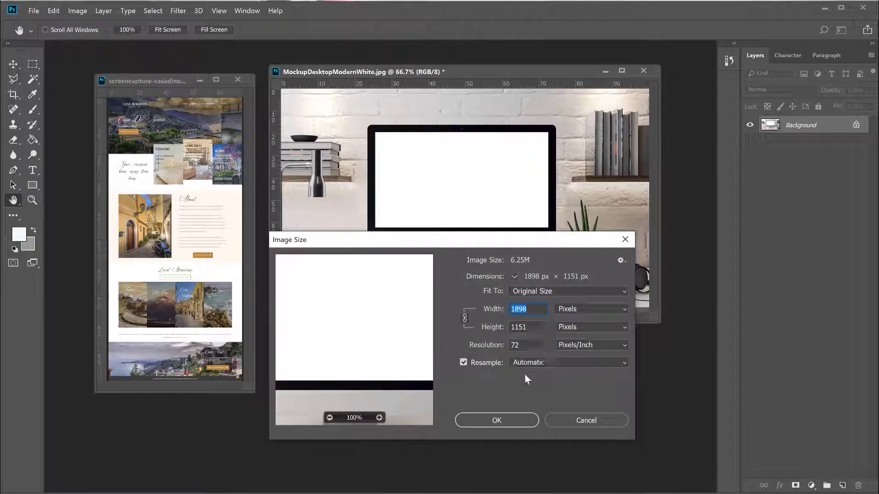
{"action": "left_click", "coordinate": [516, 416]}
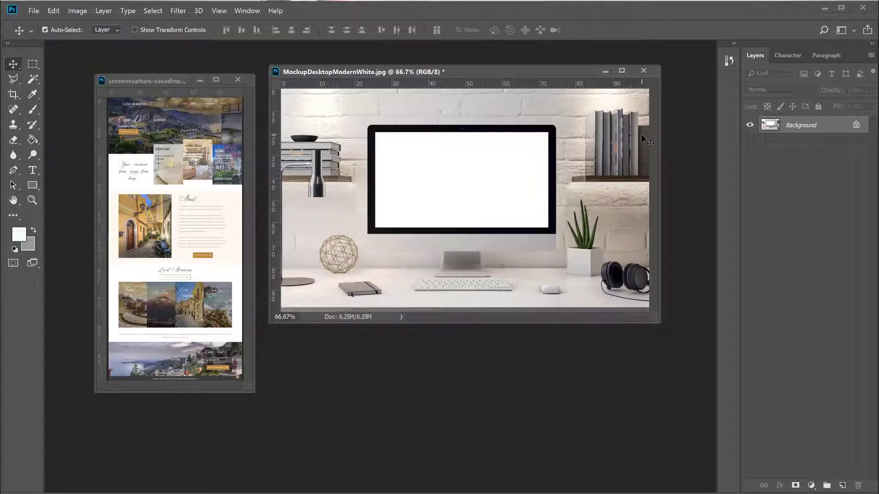
{"action": "left_click_drag", "start_coordinate": [439, 71], "coordinate": [448, 86]}
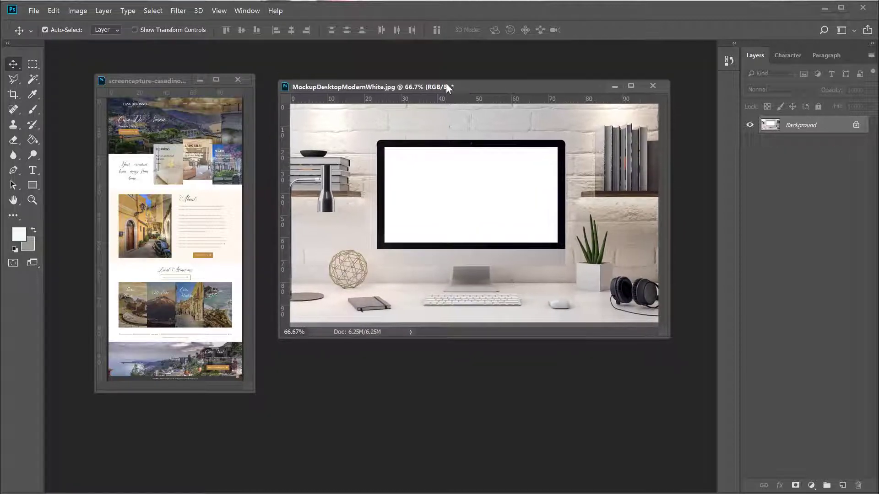
- Resize the website screenshot to 1000 px wide (2126 px tall) with resampling on
{"action": "left_click", "coordinate": [172, 81]}
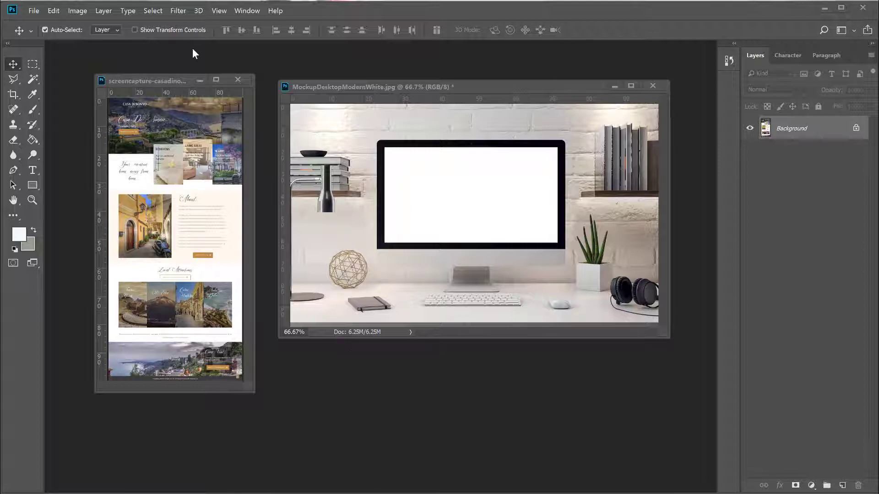
{"action": "left_click", "coordinate": [161, 78]}
{"action": "left_click", "coordinate": [84, 10]}
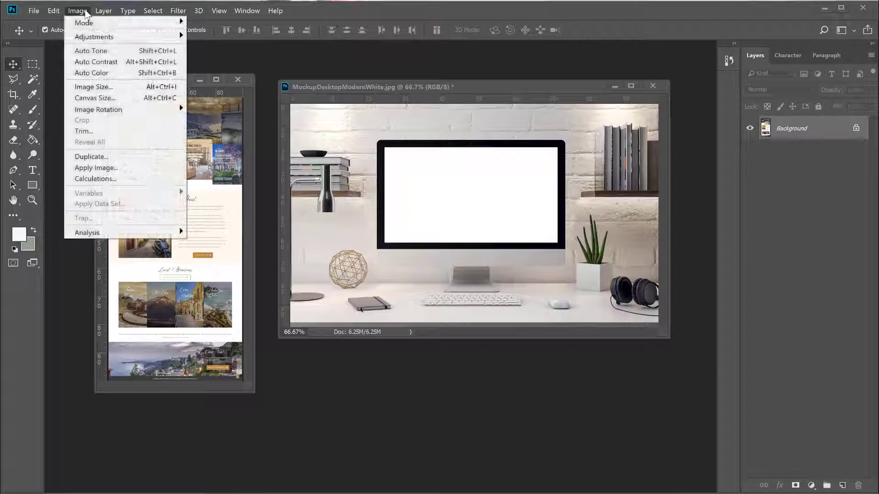
{"action": "left_click", "coordinate": [84, 87]}
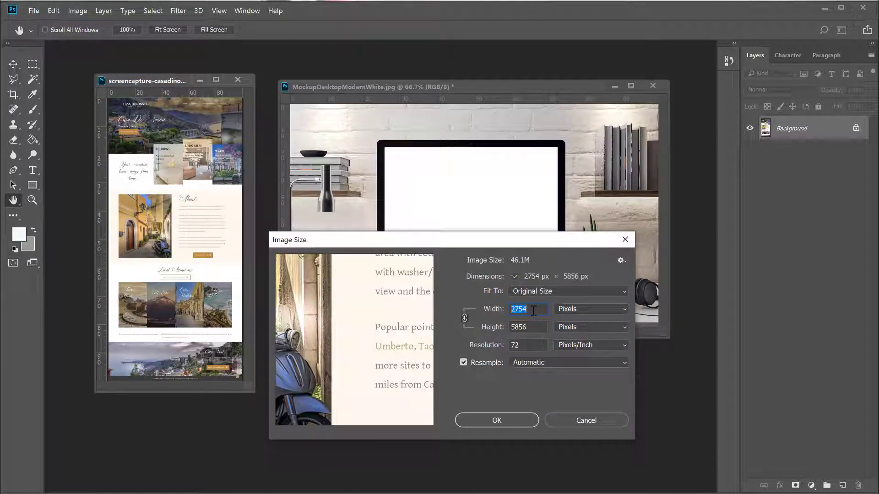
{"action": "type", "text": "1000"}
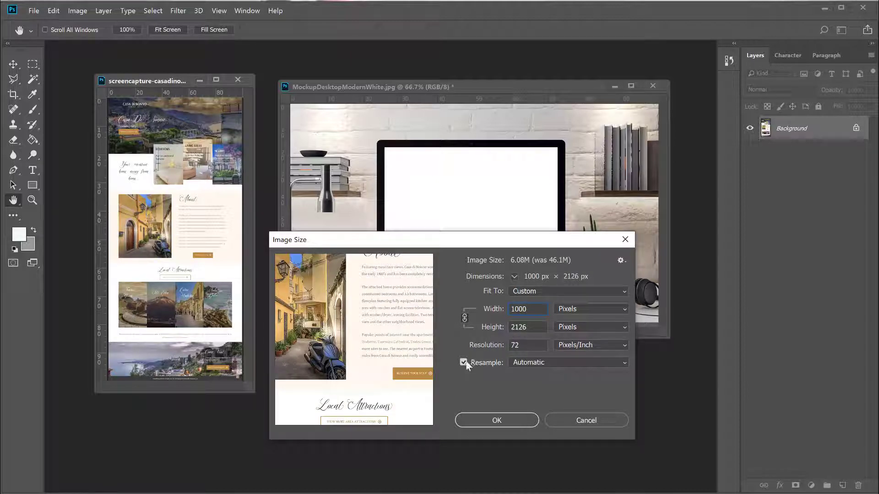
{"action": "left_click", "coordinate": [500, 420]}
{"action": "key", "text": "v"}
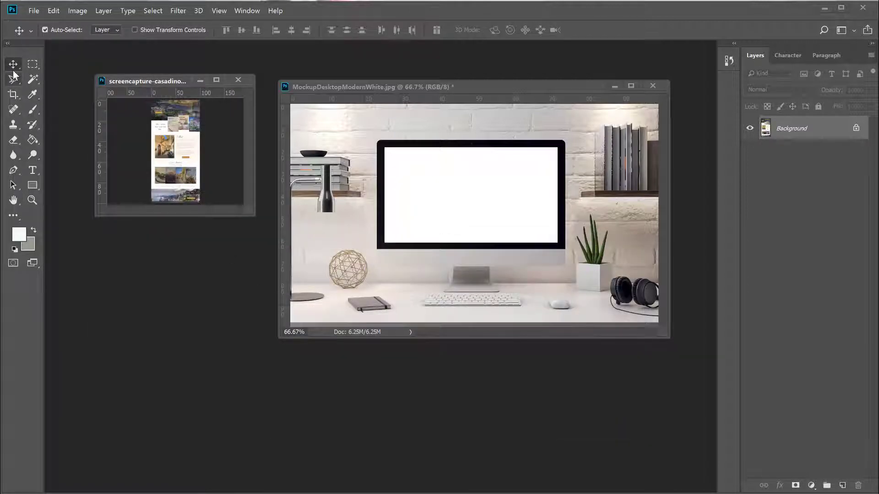
- Drag the screenshot into the mockup as Layer 1 and position it over the monitor screen
{"action": "left_click", "coordinate": [14, 66]}
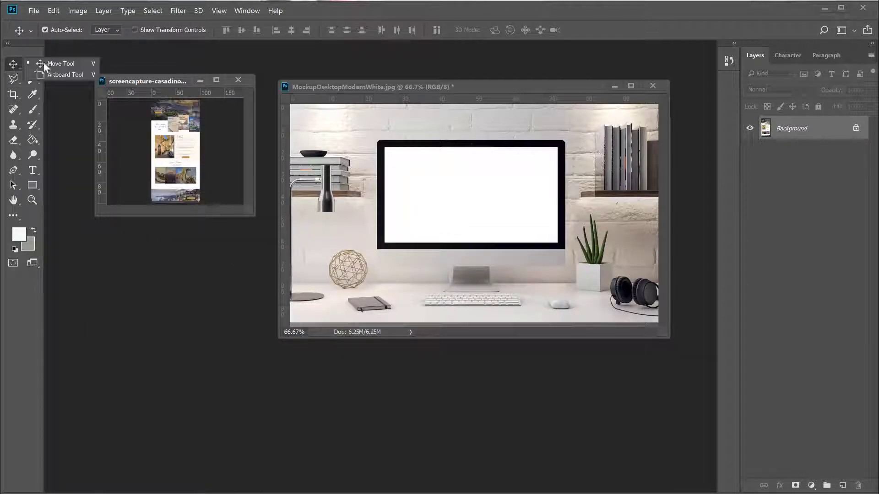
{"action": "left_click_drag", "start_coordinate": [175, 143], "coordinate": [467, 205]}
{"action": "left_click_drag", "start_coordinate": [465, 173], "coordinate": [455, 231]}
{"action": "left_click_drag", "start_coordinate": [458, 192], "coordinate": [458, 186]}
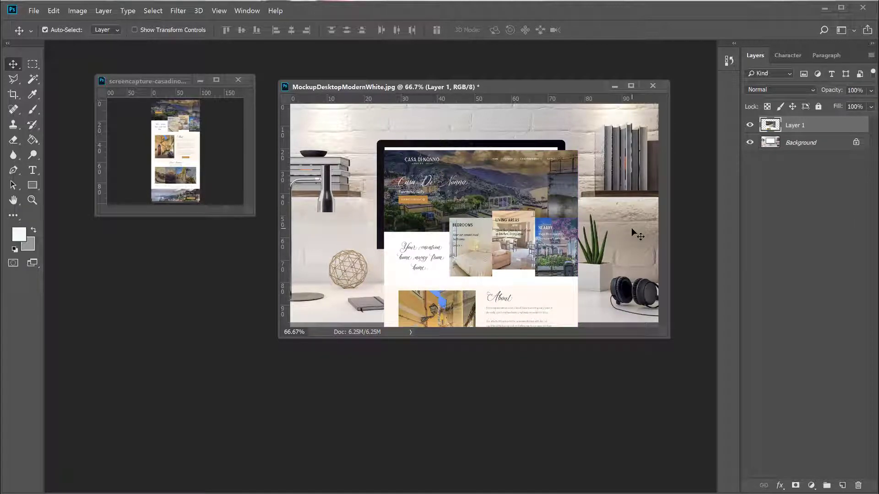
{"action": "key", "text": "ctrl+plus"}
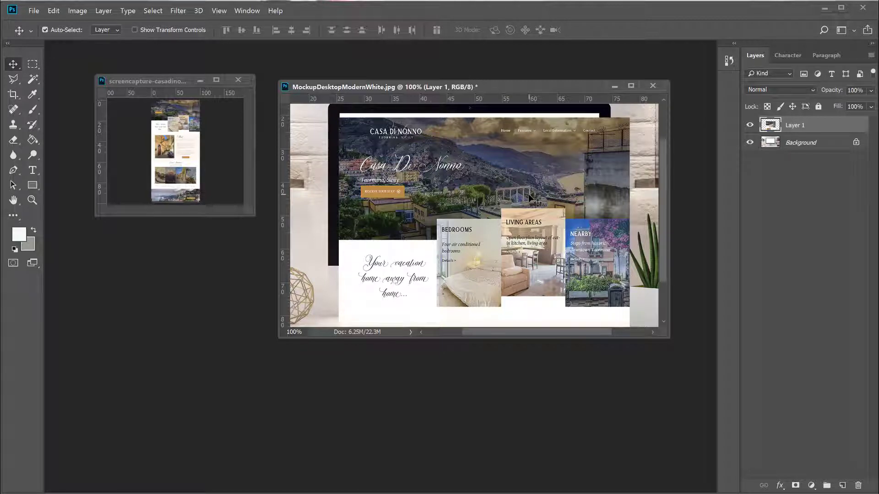
{"action": "scroll", "coordinate": [528, 194], "scroll_direction": "up", "scroll_amount": 3}
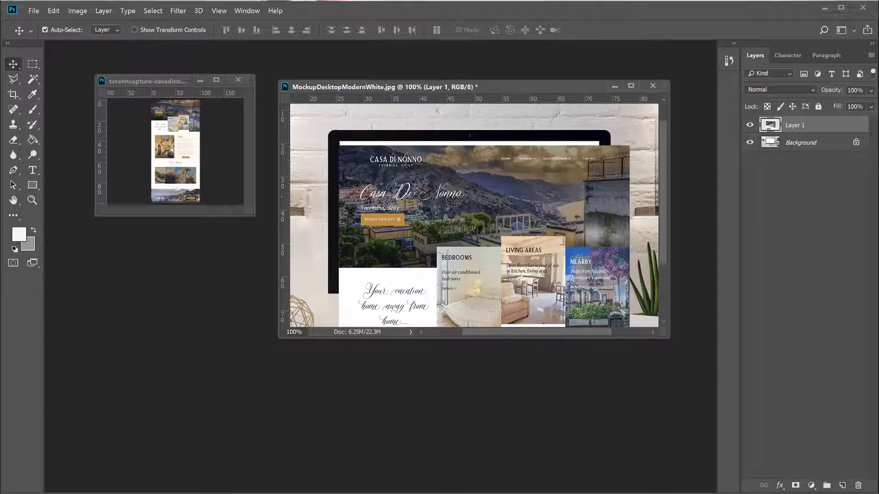
- Scale the screenshot layer to about 90.4%, align it with the monitor's top edge, and apply
{"action": "left_click", "coordinate": [51, 12]}
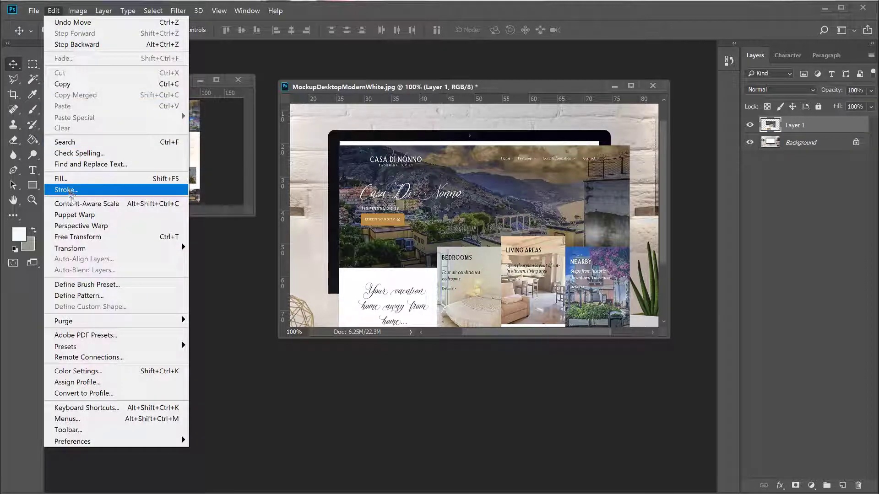
{"action": "mouse_move", "coordinate": [177, 251]}
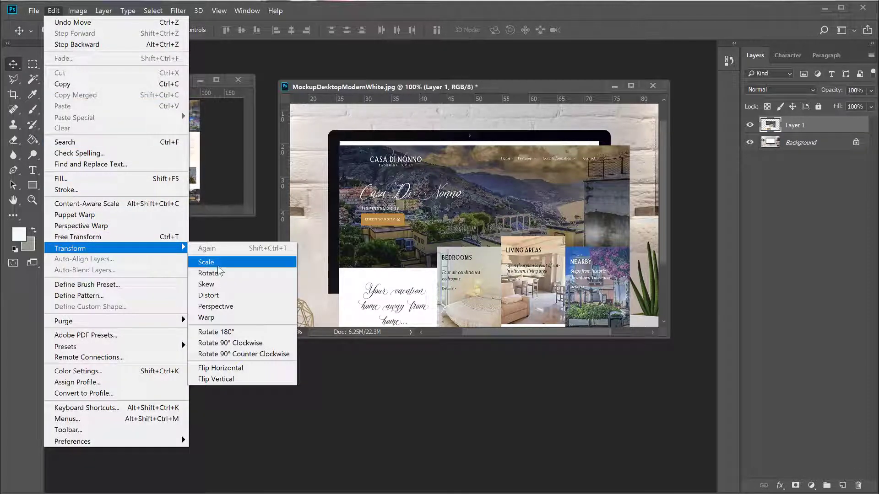
{"action": "left_click", "coordinate": [205, 262]}
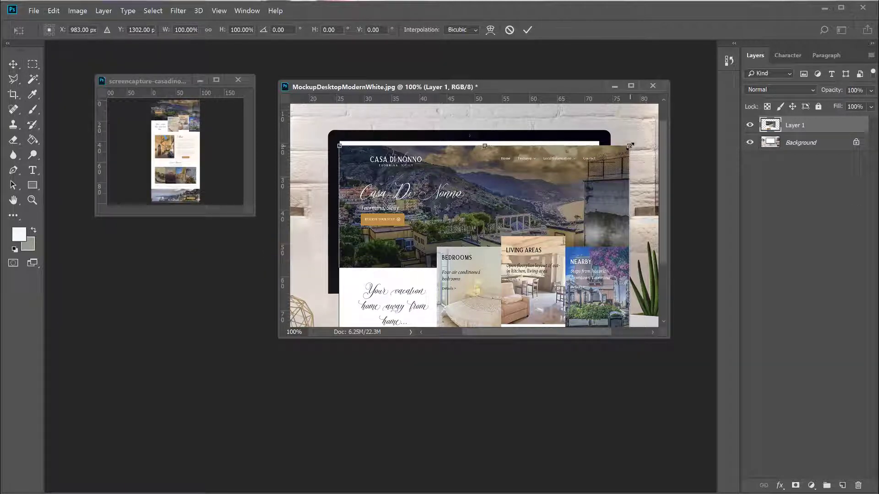
{"action": "left_click_drag", "start_coordinate": [630, 146], "coordinate": [599, 204]}
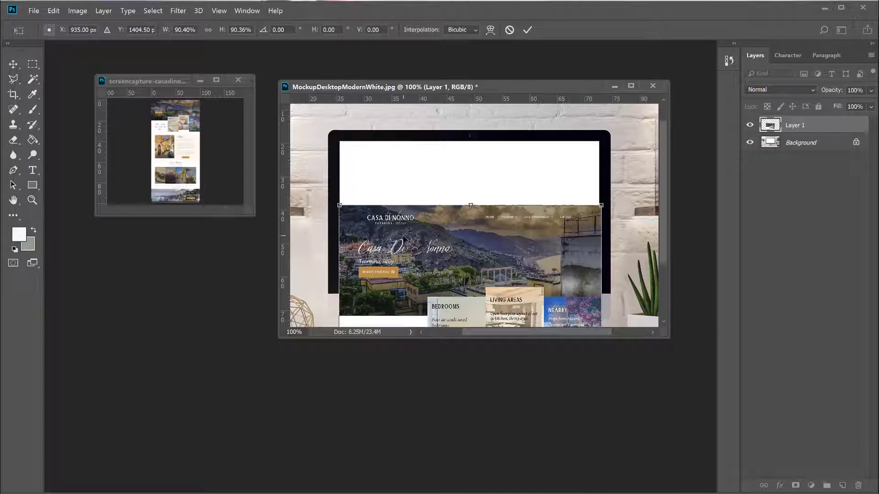
{"action": "left_click_drag", "start_coordinate": [430, 223], "coordinate": [425, 156]}
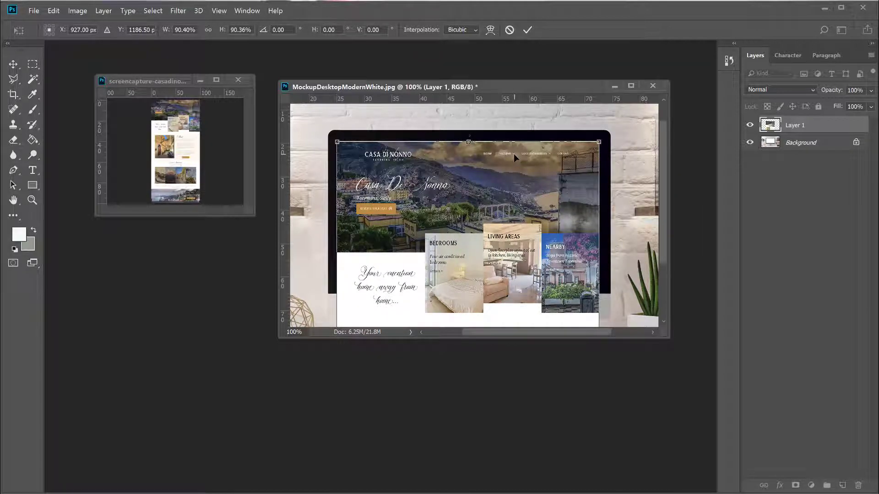
{"action": "key", "text": "Up"}
{"action": "key", "text": "Up"}
{"action": "key", "text": "Up"}
{"action": "key", "text": "Up"}
{"action": "key", "text": "Up"}
{"action": "key", "text": "Up"}
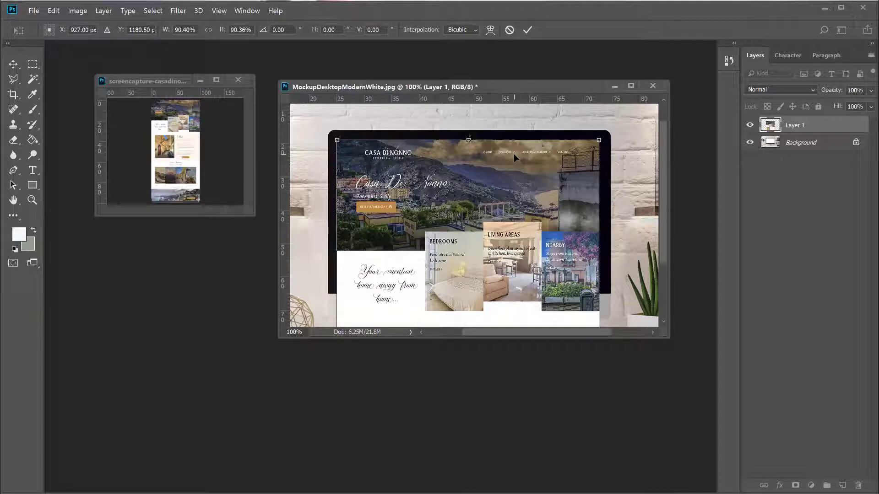
{"action": "key", "text": "Right"}
{"action": "key", "text": "Right"}
{"action": "key", "text": "Right"}
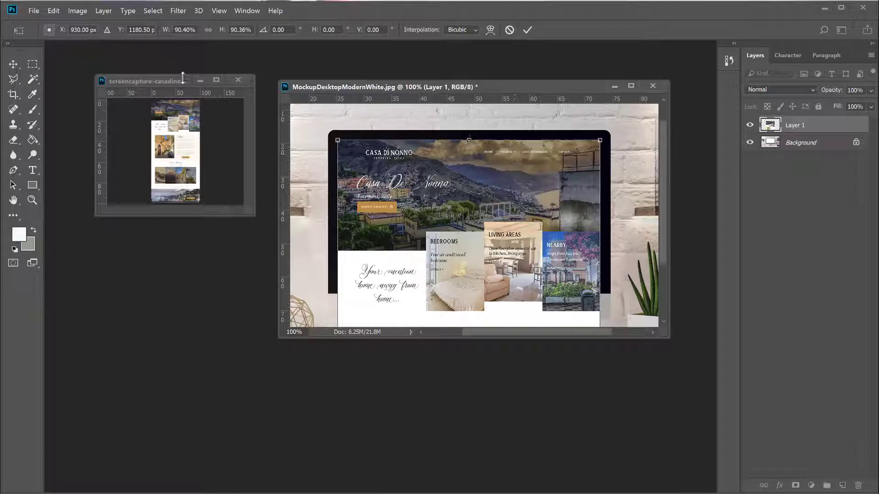
{"action": "left_click", "coordinate": [13, 64]}
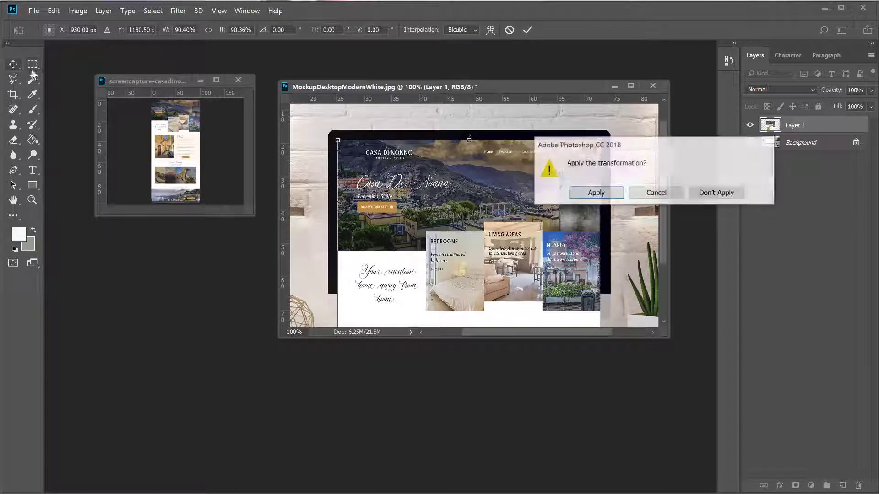
{"action": "left_click", "coordinate": [598, 193]}
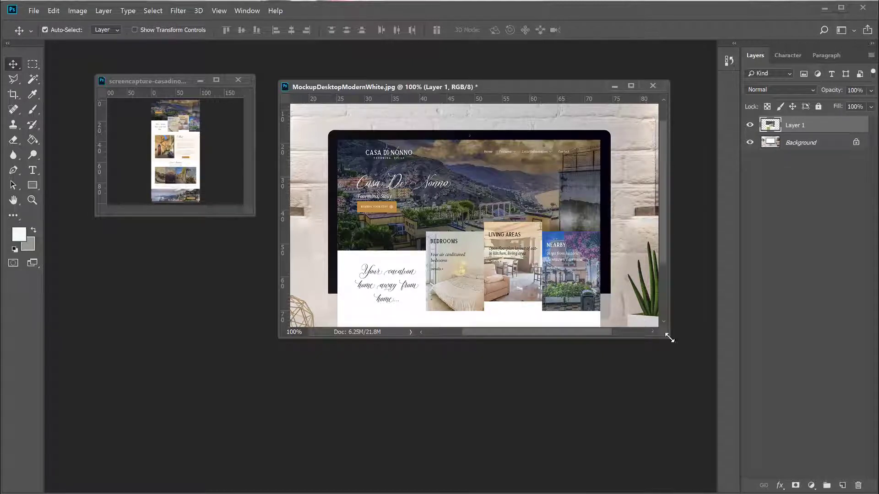
- Hide Layer 1, select the Background layer, and pick the Magic Wand tool
{"action": "left_click_drag", "start_coordinate": [669, 338], "coordinate": [698, 405]}
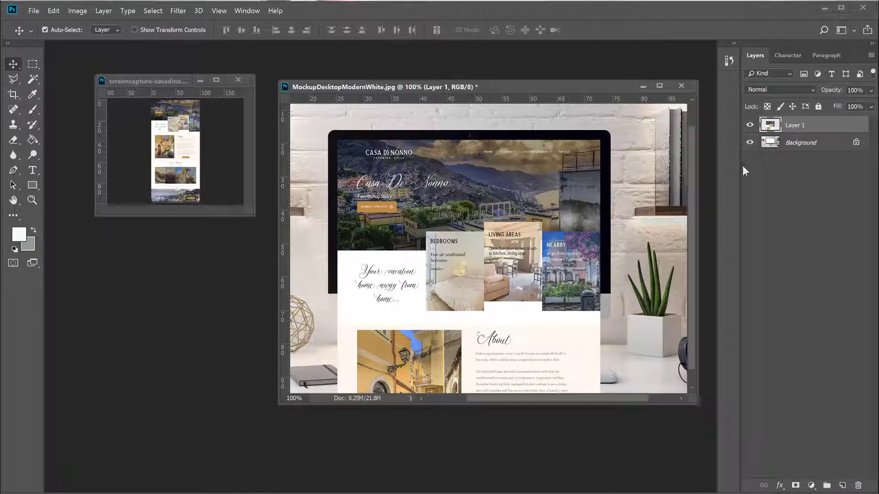
{"action": "left_click", "coordinate": [750, 125]}
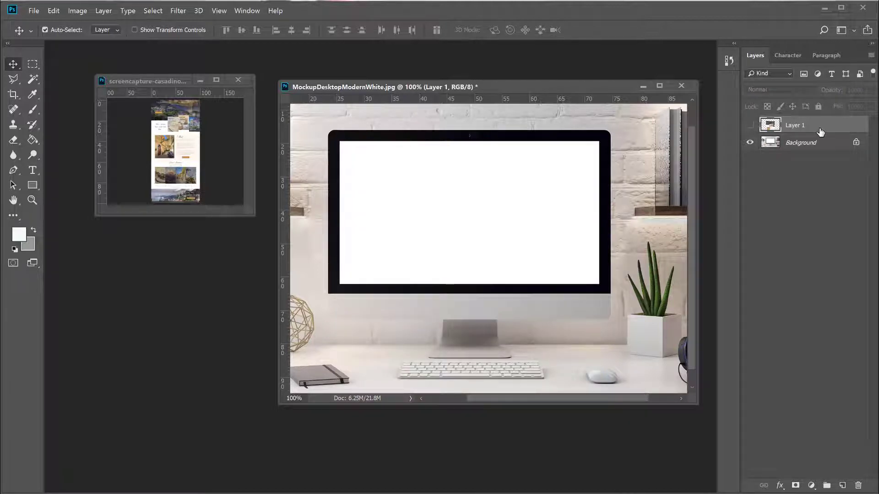
{"action": "left_click", "coordinate": [798, 144]}
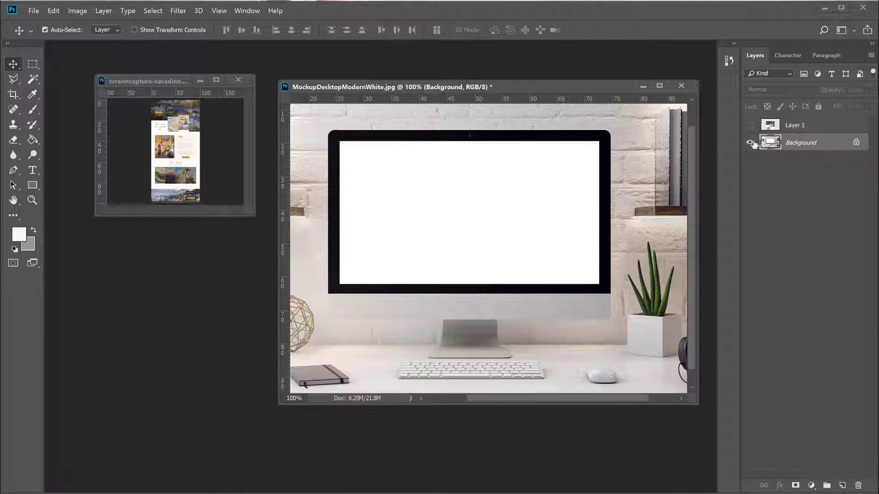
{"action": "left_click", "coordinate": [32, 80]}
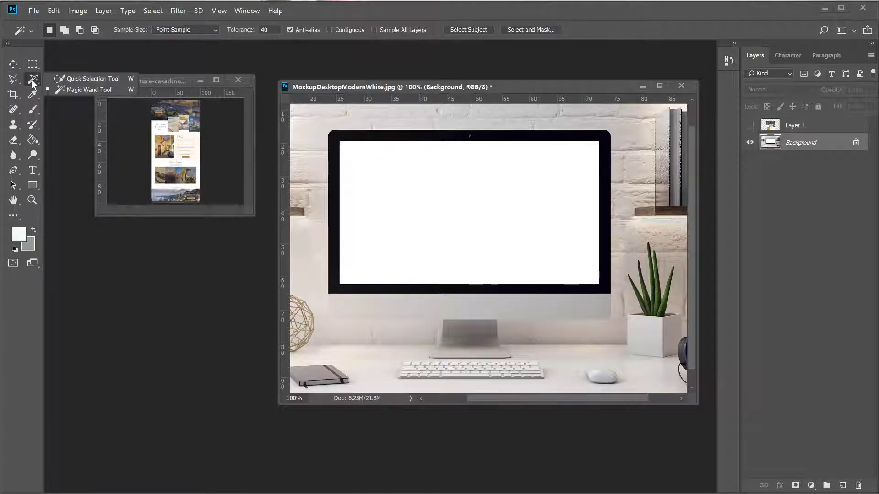
{"action": "left_click", "coordinate": [82, 91]}
- Try Magic Wand selections of the white screen at tolerance 5 and then 50
{"action": "left_click", "coordinate": [489, 179]}
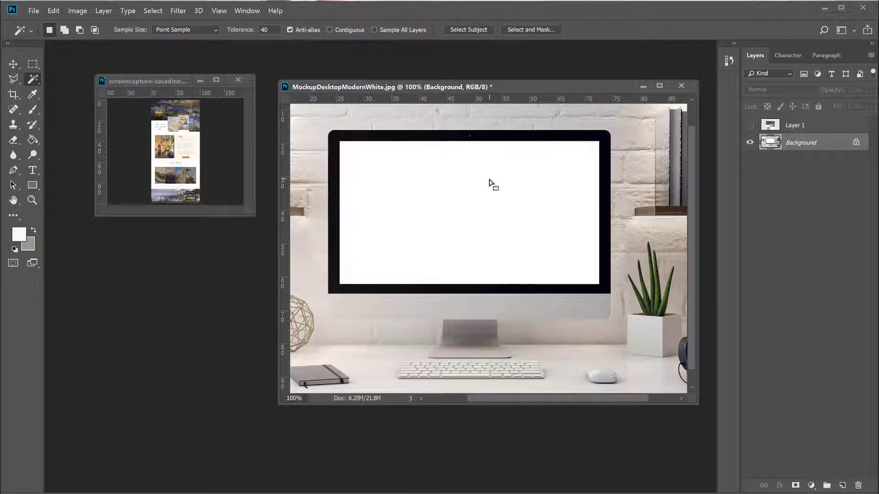
{"action": "double_click", "coordinate": [264, 29]}
{"action": "type", "text": "5"}
{"action": "left_click", "coordinate": [475, 167]}
{"action": "double_click", "coordinate": [262, 31]}
{"action": "key", "text": "BackSpace"}
{"action": "type", "text": "50"}
{"action": "left_click", "coordinate": [489, 193]}
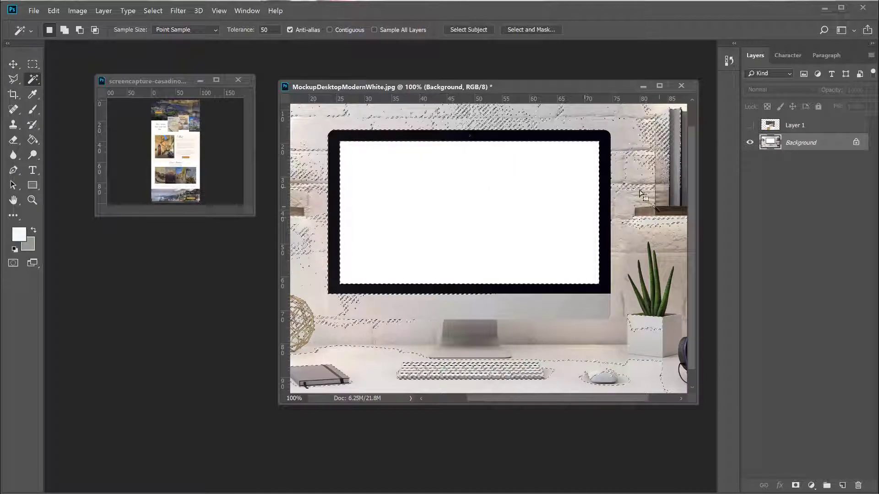
- Return tolerance to 5, undo the stray selection, and select only the white monitor screen
{"action": "left_click", "coordinate": [265, 29]}
{"action": "type", "text": "5"}
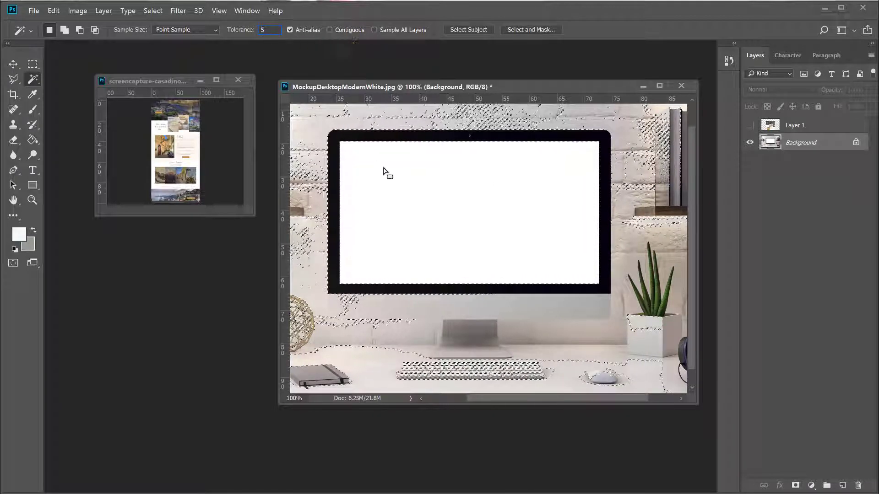
{"action": "left_click", "coordinate": [384, 168]}
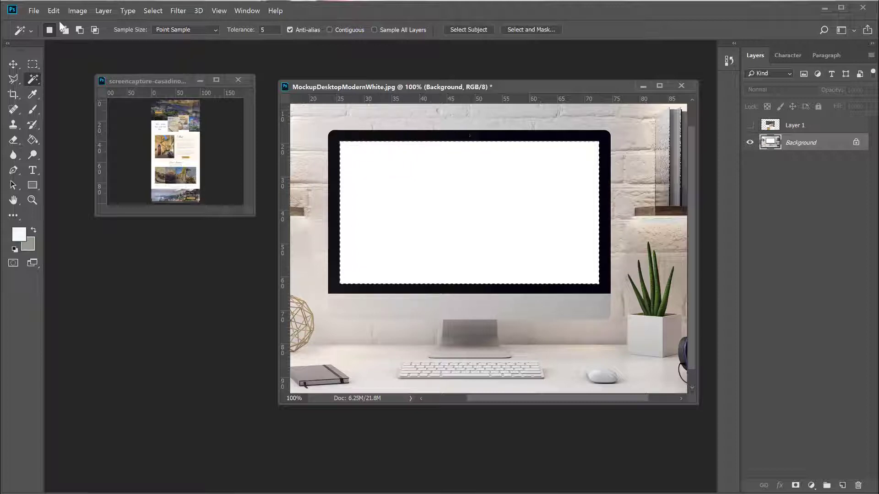
{"action": "left_click", "coordinate": [53, 11]}
{"action": "left_click", "coordinate": [73, 17]}
{"action": "left_click", "coordinate": [543, 187]}
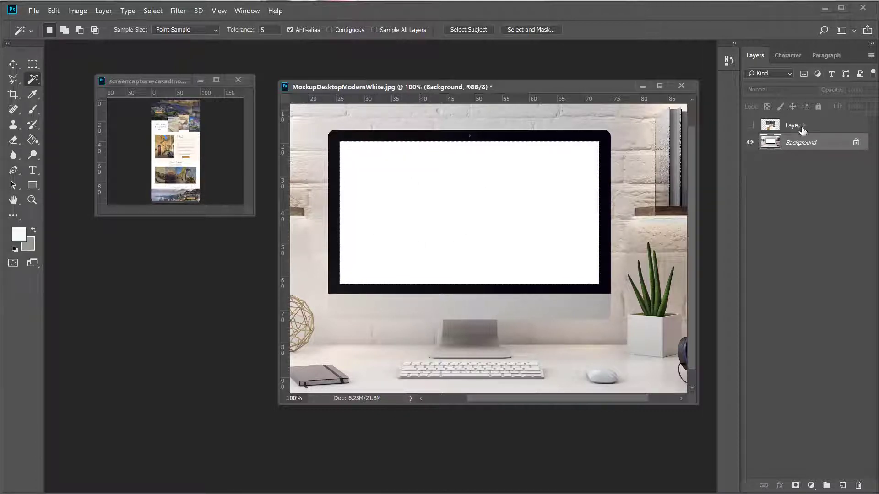
- Show Layer 1 again, add a layer mask from the screen selection, and unlink the mask
{"action": "left_click", "coordinate": [750, 126]}
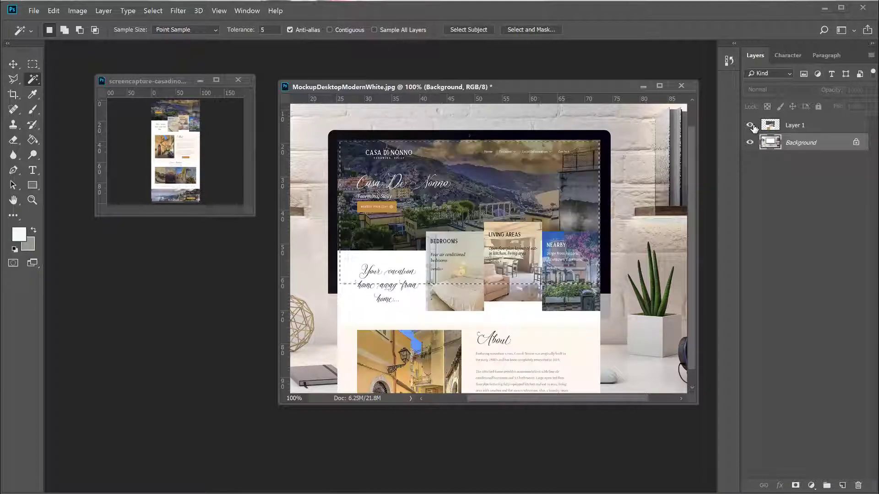
{"action": "left_click", "coordinate": [810, 128]}
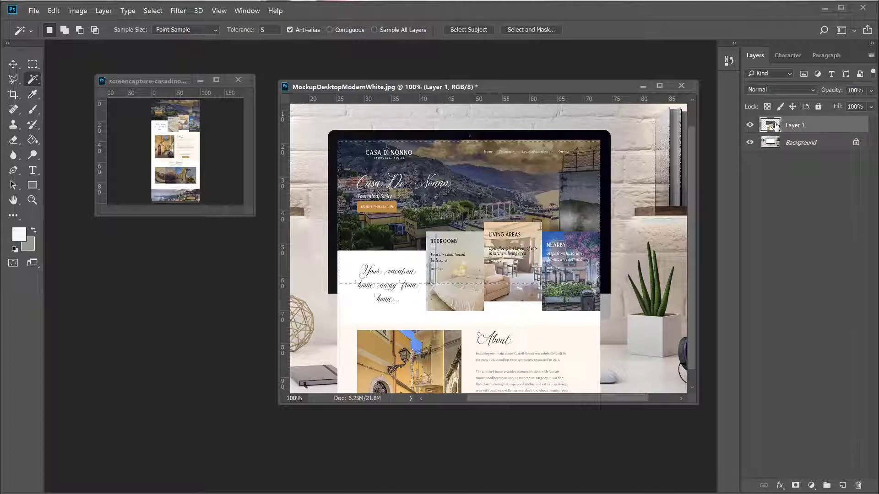
{"action": "left_click", "coordinate": [795, 485]}
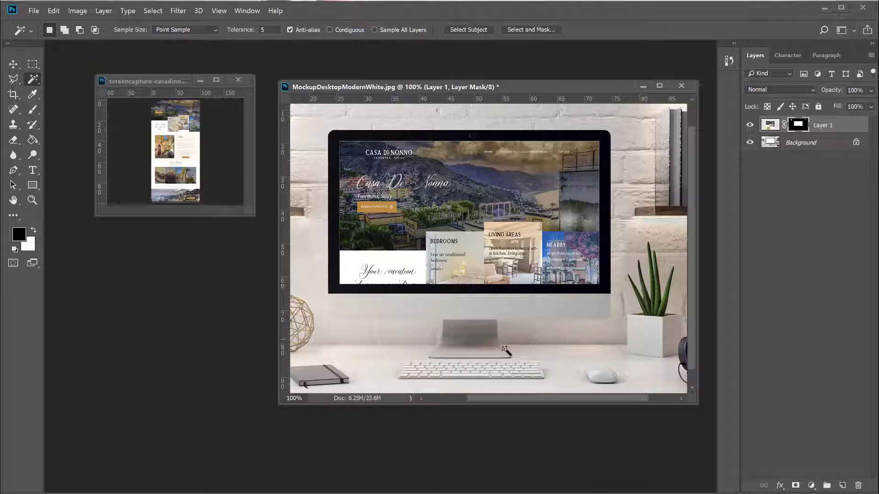
{"action": "left_click", "coordinate": [784, 124]}
- Choose the Move tool and enlarge the document window to show the whole mockup
{"action": "left_click", "coordinate": [13, 64]}
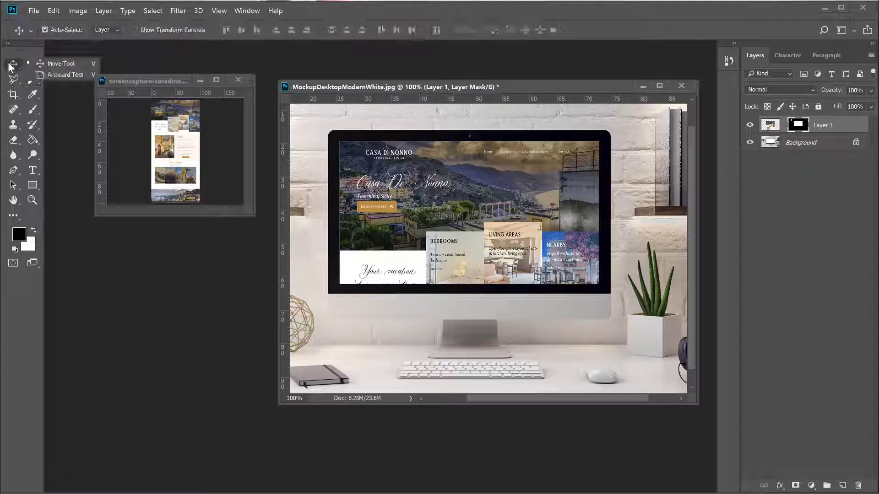
{"action": "left_click", "coordinate": [50, 66]}
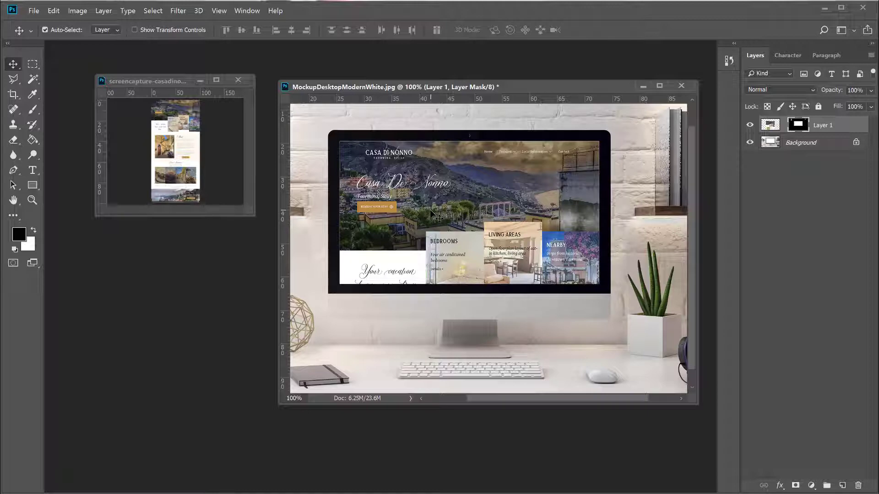
{"action": "left_click_drag", "start_coordinate": [275, 216], "coordinate": [88, 209]}
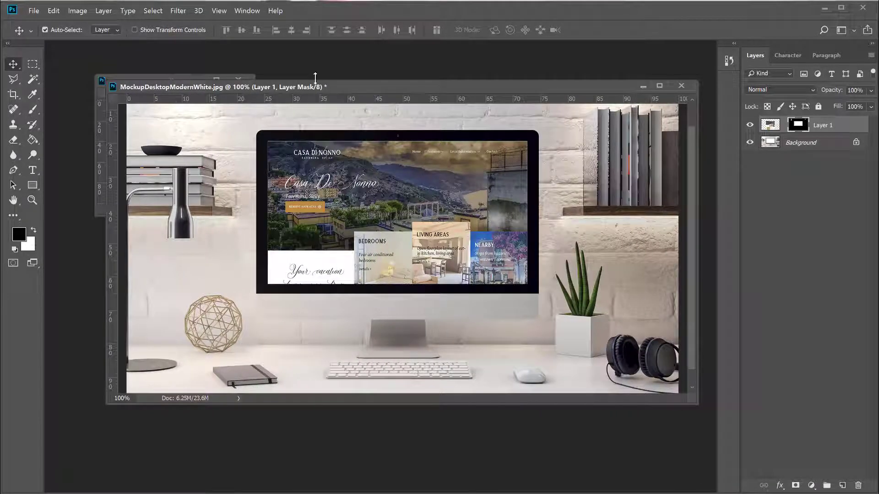
{"action": "left_click_drag", "start_coordinate": [321, 91], "coordinate": [325, 55]}
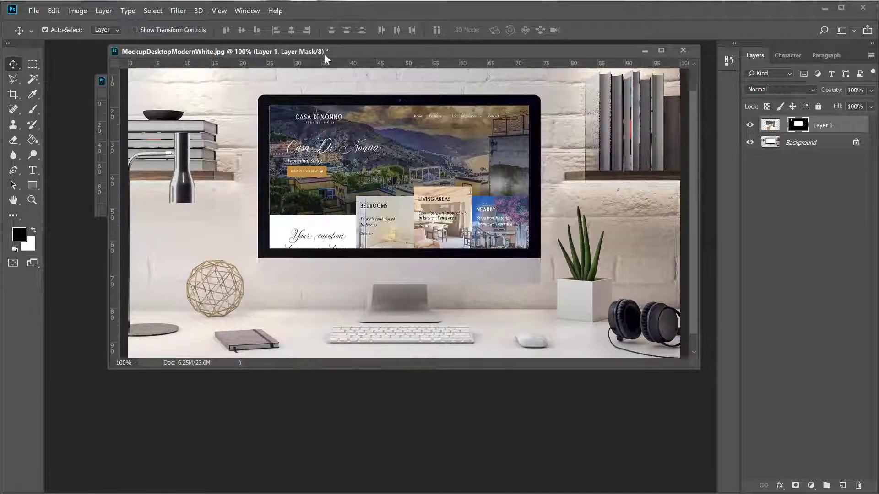
- Show the Timeline panel and set it to Create Frame Animation
{"action": "left_click", "coordinate": [247, 11]}
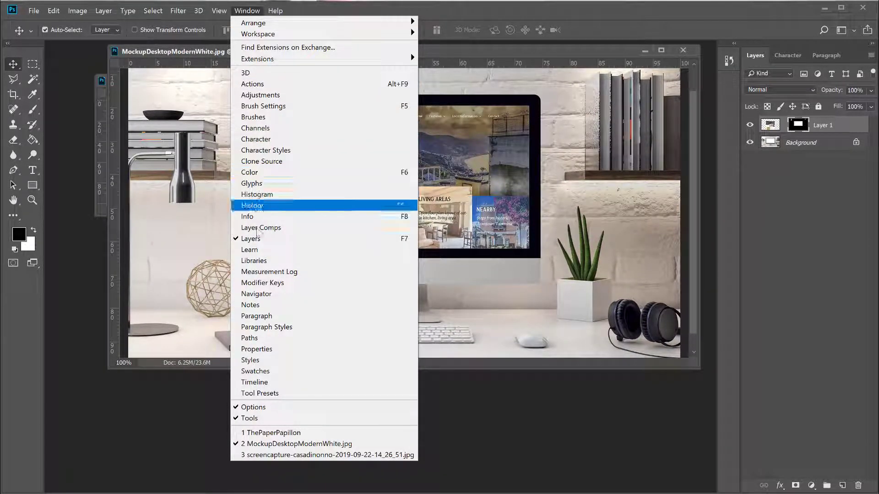
{"action": "left_click", "coordinate": [255, 382]}
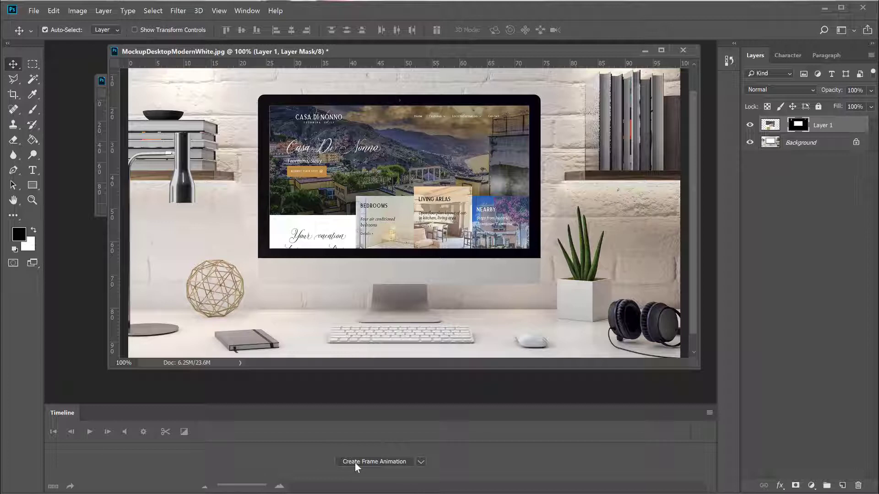
{"action": "left_click", "coordinate": [420, 462]}
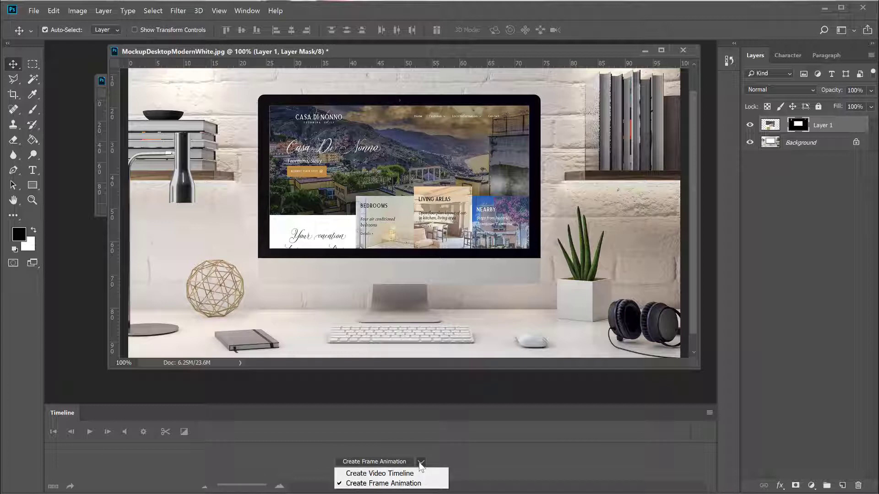
{"action": "left_click", "coordinate": [367, 484]}
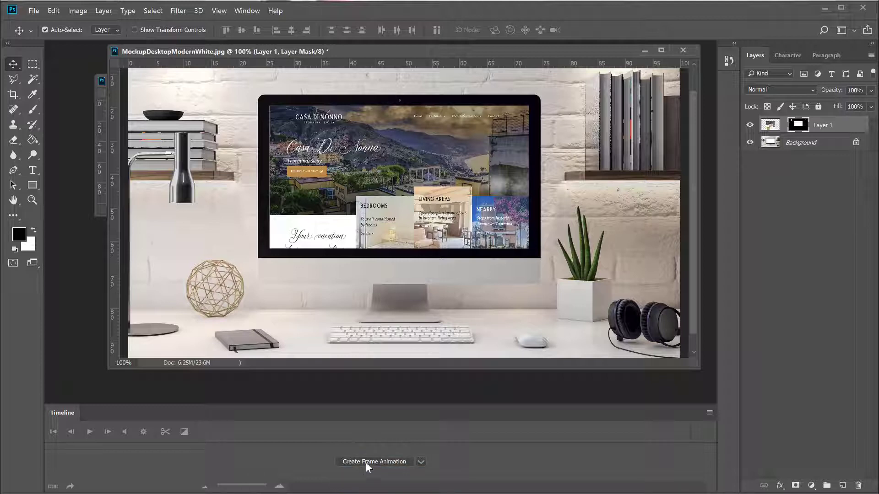
- Create frame 1 and set the Timeline's Panel Options to the Large thumbnail size
{"action": "left_click", "coordinate": [366, 463]}
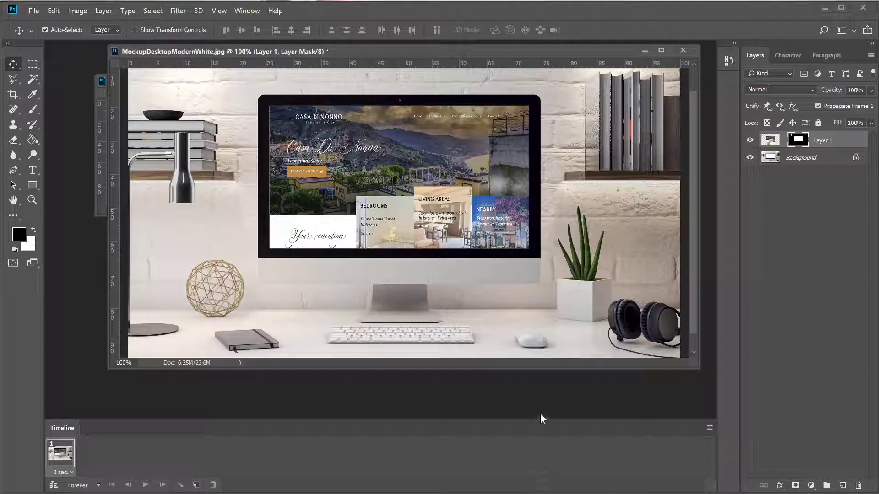
{"action": "left_click_drag", "start_coordinate": [520, 471], "coordinate": [525, 405]}
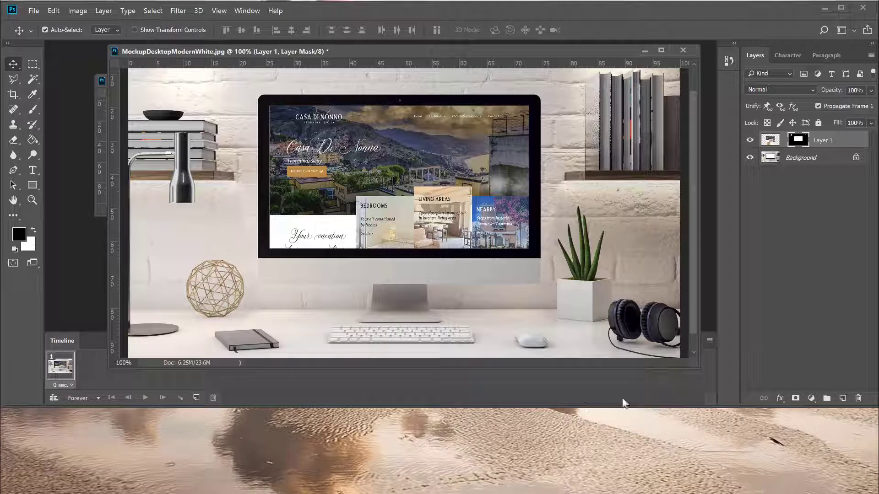
{"action": "left_click", "coordinate": [709, 341]}
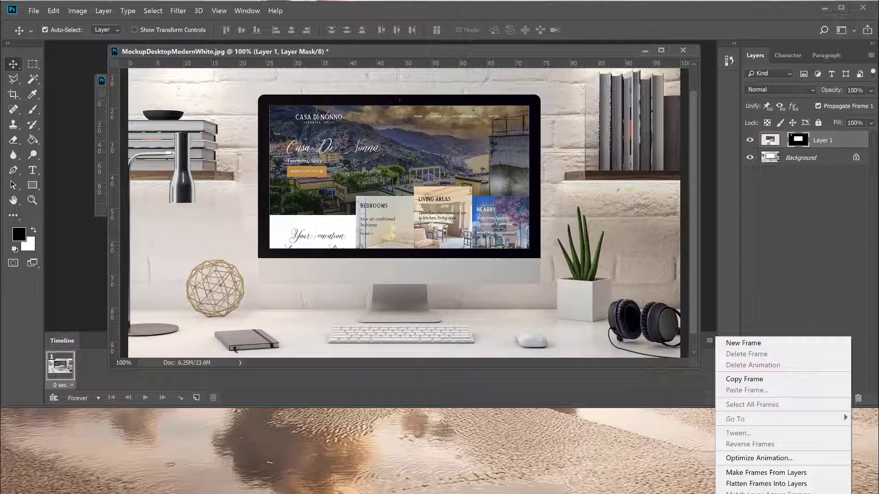
{"action": "left_click", "coordinate": [755, 492]}
{"action": "left_click", "coordinate": [396, 268]}
{"action": "left_click", "coordinate": [531, 177]}
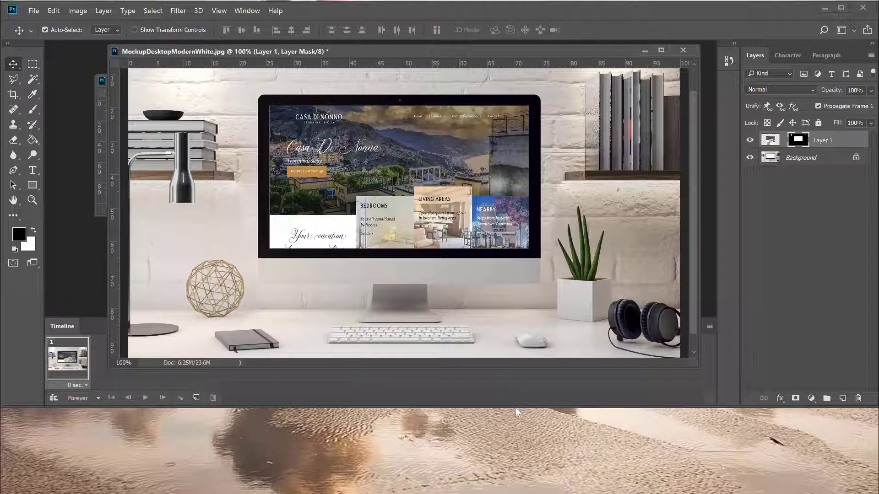
{"action": "left_click_drag", "start_coordinate": [515, 407], "coordinate": [515, 456]}
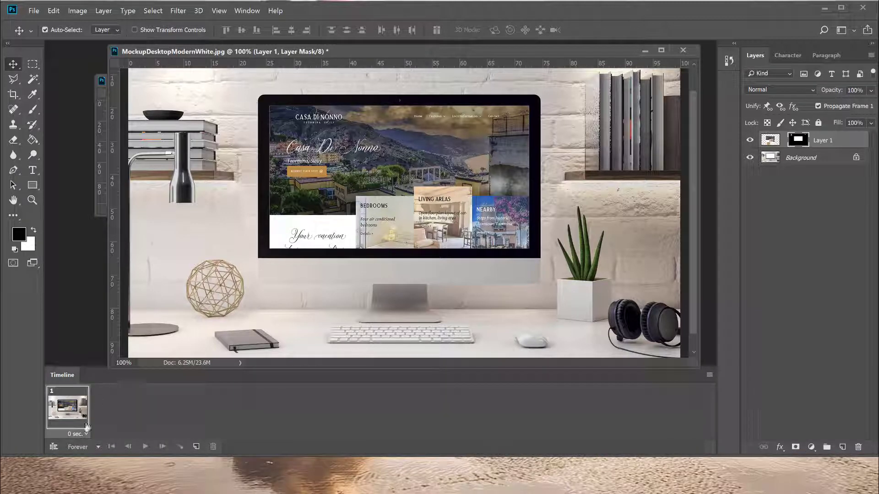
- Duplicate frame 1, then in frame 2 shift Layer 1's screenshot up to show the page footer
{"action": "left_click", "coordinate": [195, 447]}
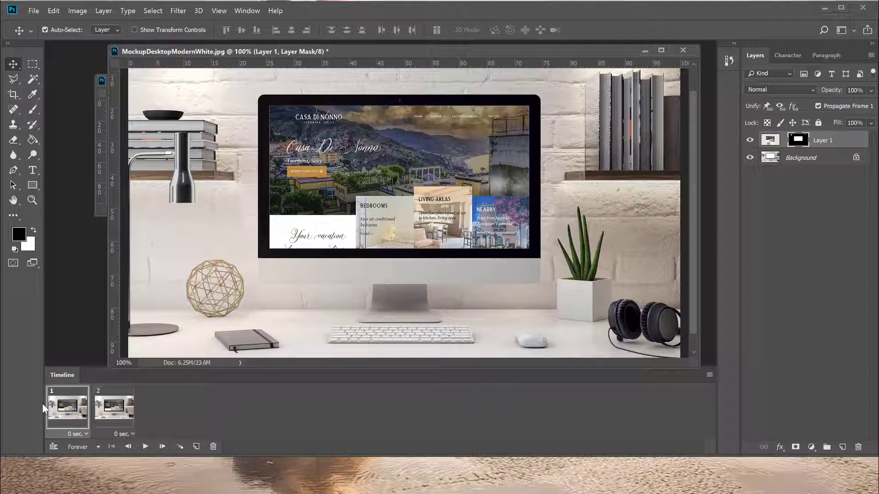
{"action": "left_click", "coordinate": [106, 407]}
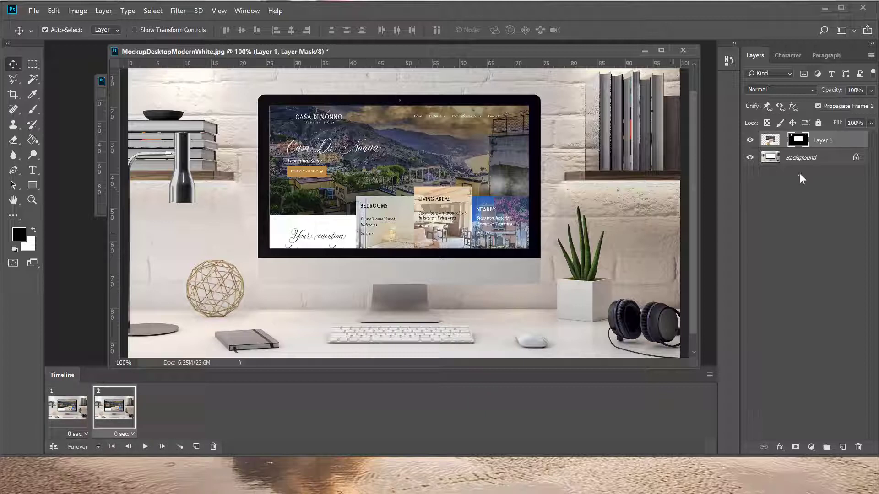
{"action": "left_click", "coordinate": [770, 141]}
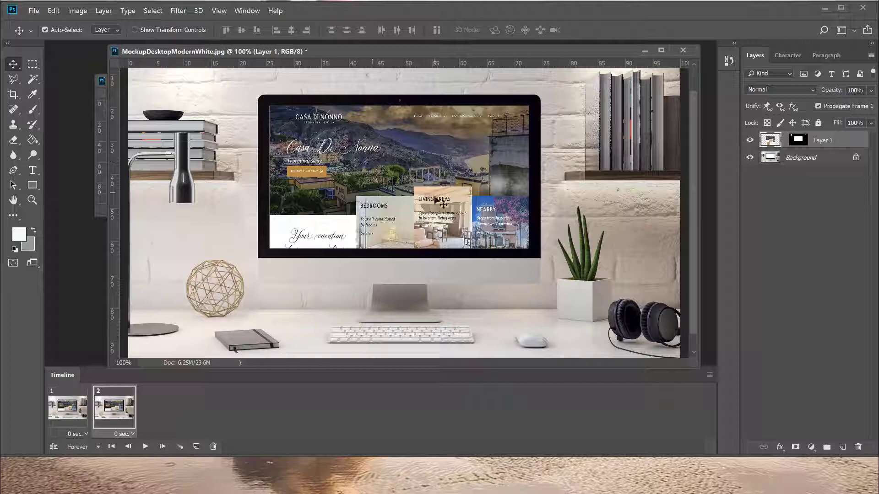
{"action": "key", "text": "shift+Up"}
{"action": "key", "text": "shift+Up"}
{"action": "key", "text": "shift+Up"}
{"action": "key", "text": "shift+Up"}
{"action": "key", "text": "shift+Up"}
{"action": "key", "text": "shift+Up"}
{"action": "key", "text": "shift+Up"}
{"action": "key", "text": "shift+Up"}
{"action": "key", "text": "shift+Up"}
{"action": "key", "text": "shift+Up"}
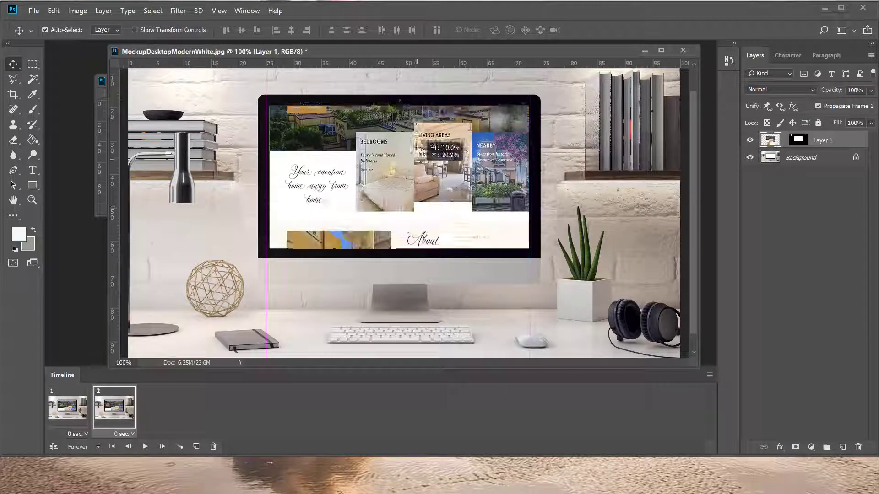
{"action": "key", "text": "shift+Up"}
{"action": "key", "text": "shift+Up"}
{"action": "key", "text": "shift+Up"}
{"action": "key", "text": "shift+Up"}
{"action": "key", "text": "shift+Up"}
{"action": "key", "text": "shift+Up"}
{"action": "key", "text": "shift+Up"}
{"action": "key", "text": "shift+Up"}
{"action": "key", "text": "shift+Up"}
{"action": "key", "text": "shift+Up"}
{"action": "left_click_drag", "start_coordinate": [401, 224], "coordinate": [403, 123]}
{"action": "left_click_drag", "start_coordinate": [395, 233], "coordinate": [401, 181]}
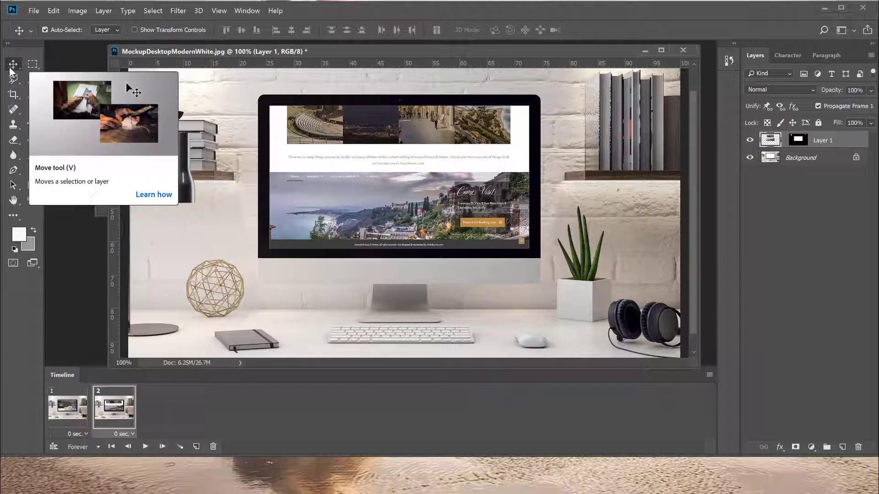
- Duplicate frame 1's homepage view and drag the copy after the scrolled frame as frame 3
{"action": "left_click", "coordinate": [67, 406]}
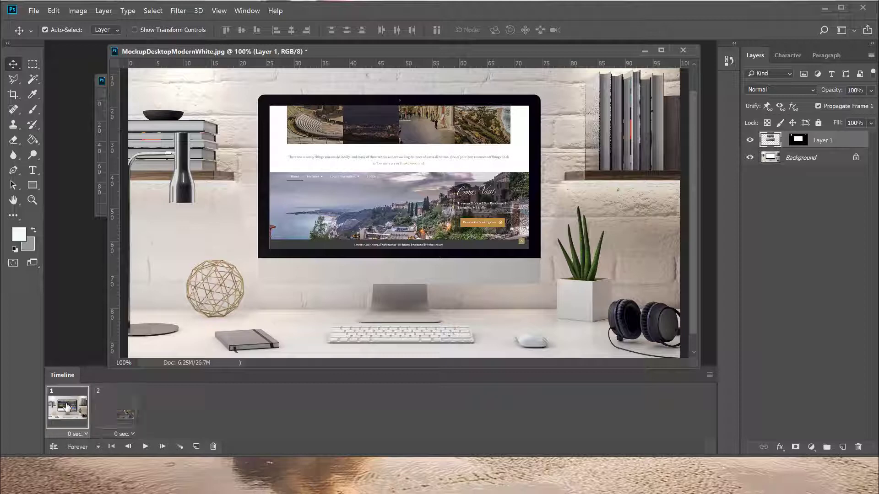
{"action": "left_click", "coordinate": [118, 415]}
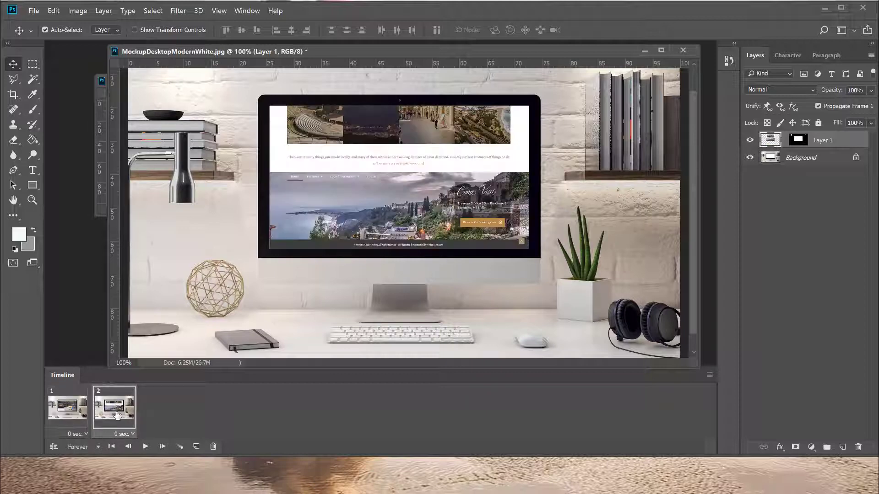
{"action": "left_click", "coordinate": [70, 414]}
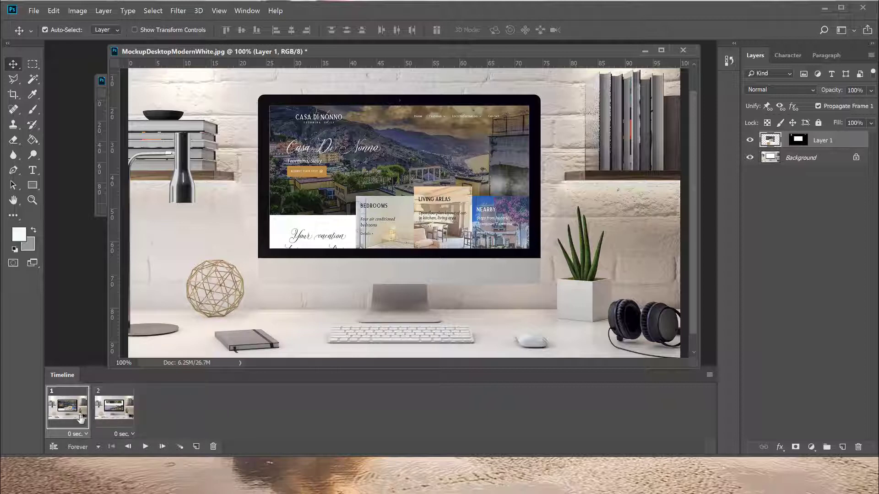
{"action": "left_click", "coordinate": [196, 445]}
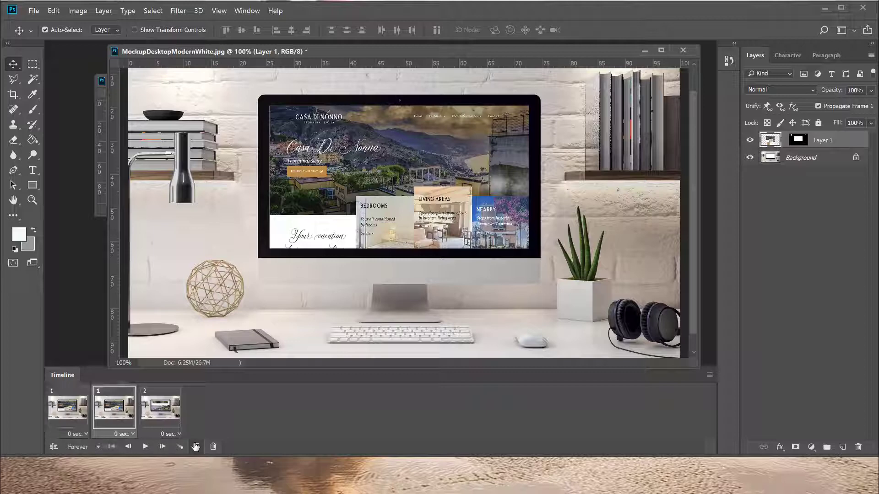
{"action": "left_click", "coordinate": [58, 410]}
{"action": "left_click", "coordinate": [126, 408]}
{"action": "left_click", "coordinate": [156, 409]}
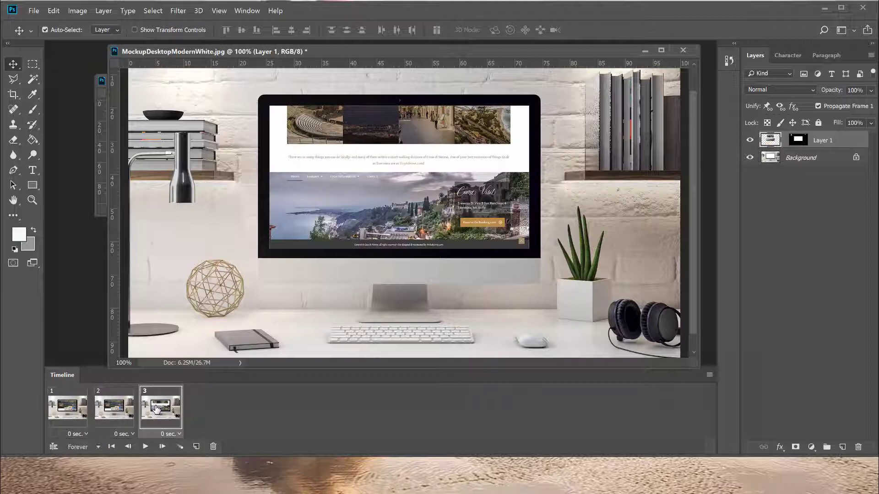
{"action": "left_click_drag", "start_coordinate": [98, 411], "coordinate": [198, 402]}
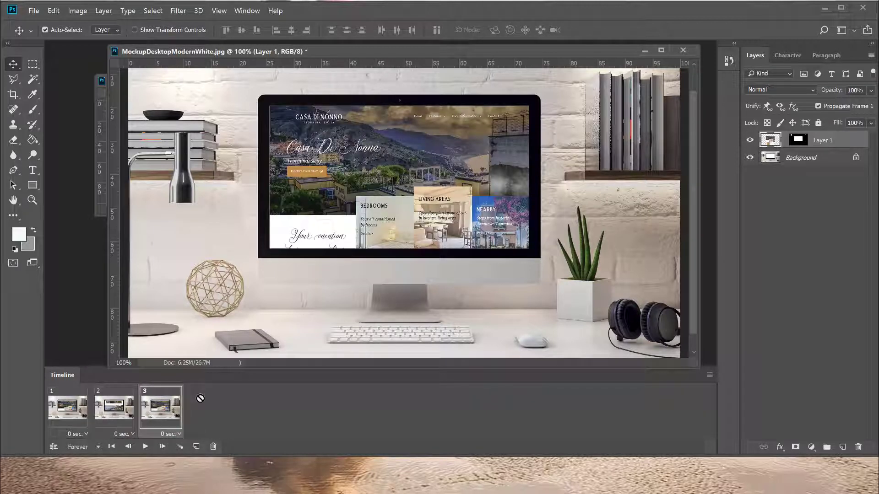
- Set the delay of frames 1, 2 and 3 to 0.1 seconds each
{"action": "left_click", "coordinate": [85, 434]}
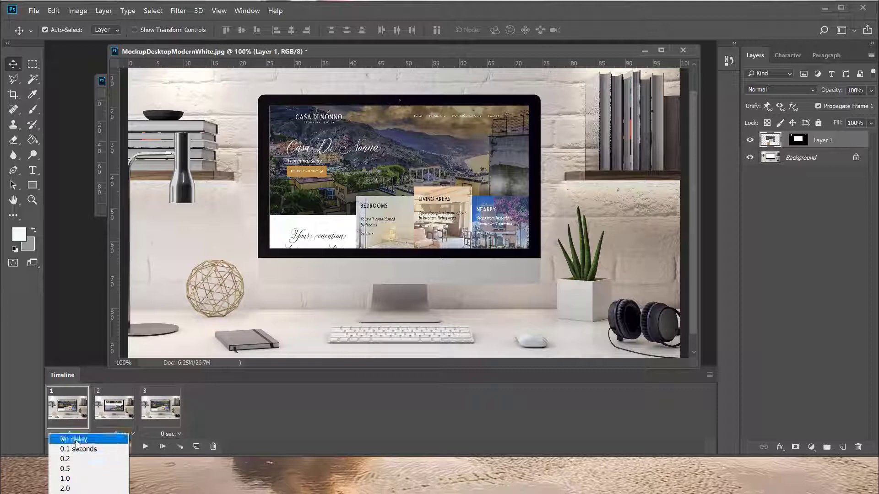
{"action": "left_click", "coordinate": [75, 449]}
{"action": "left_click", "coordinate": [111, 434]}
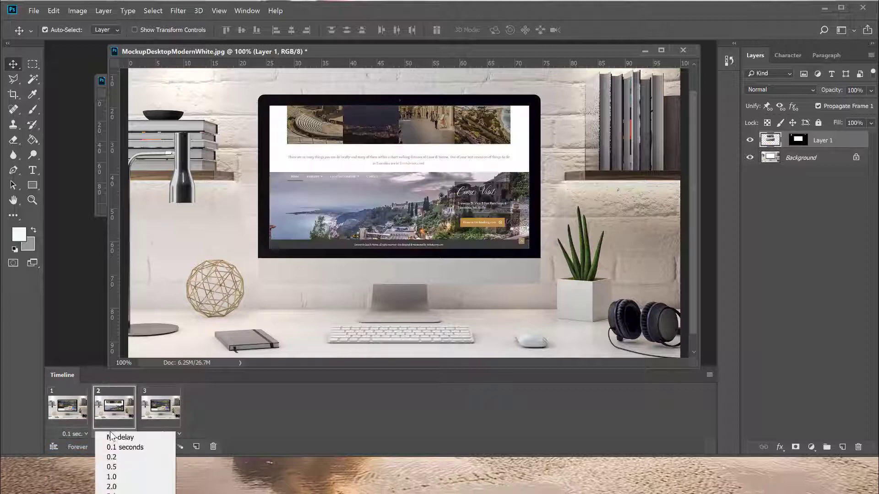
{"action": "left_click", "coordinate": [112, 457]}
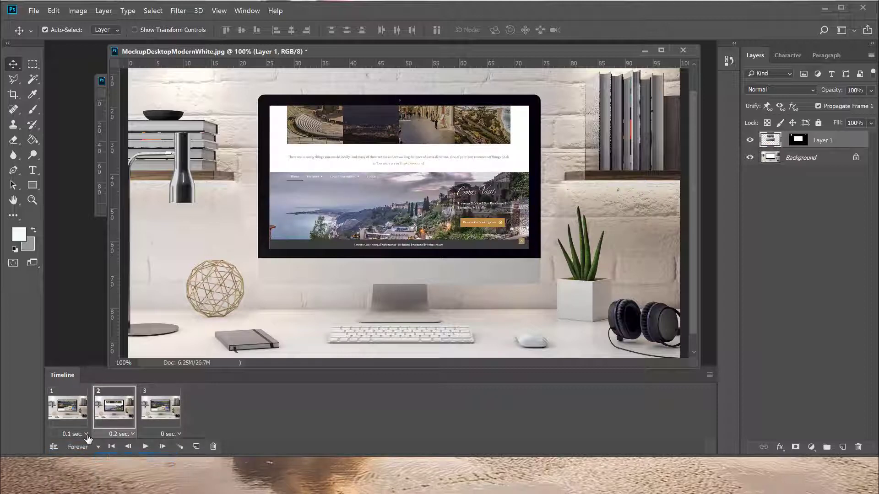
{"action": "left_click", "coordinate": [126, 438]}
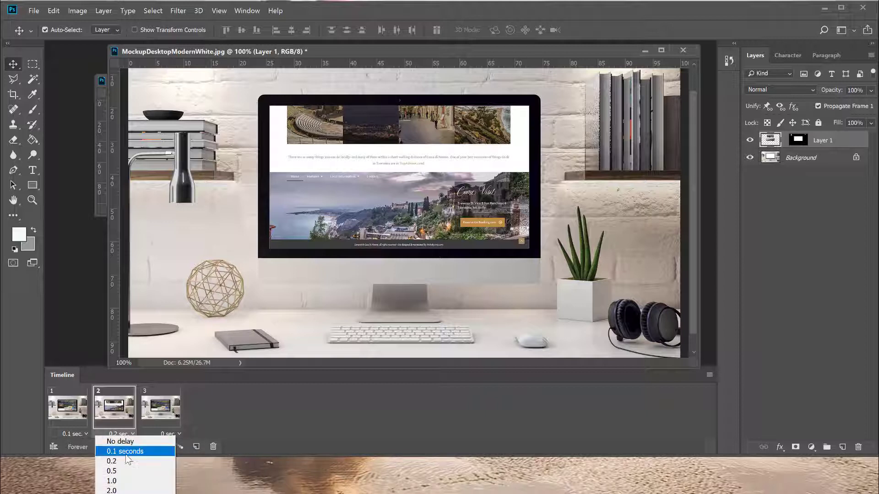
{"action": "left_click", "coordinate": [127, 452]}
{"action": "left_click", "coordinate": [178, 434]}
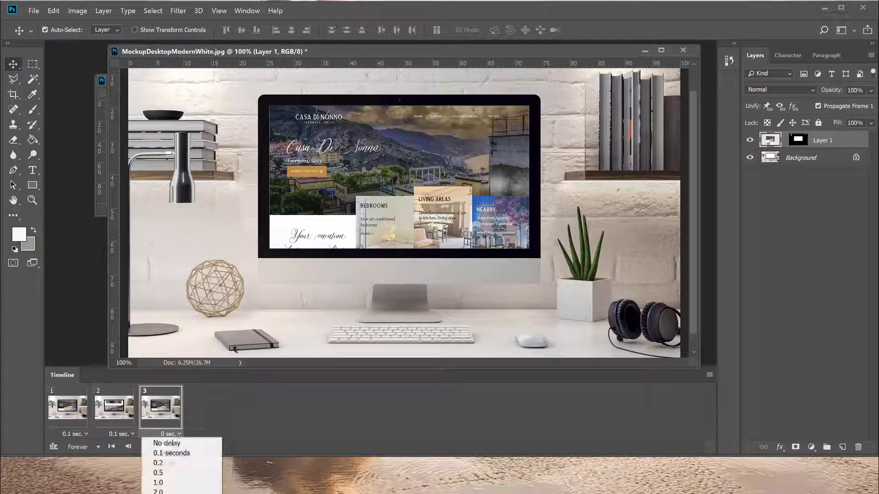
{"action": "left_click", "coordinate": [161, 454]}
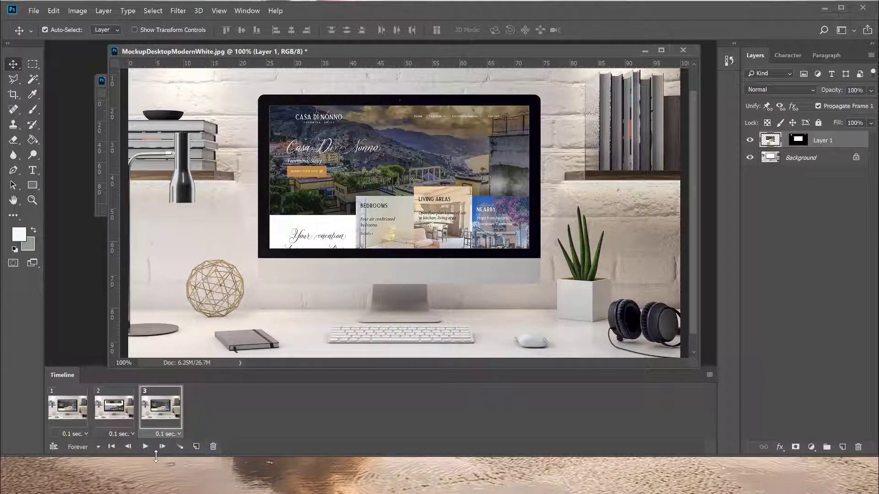
{"action": "left_click", "coordinate": [64, 422]}
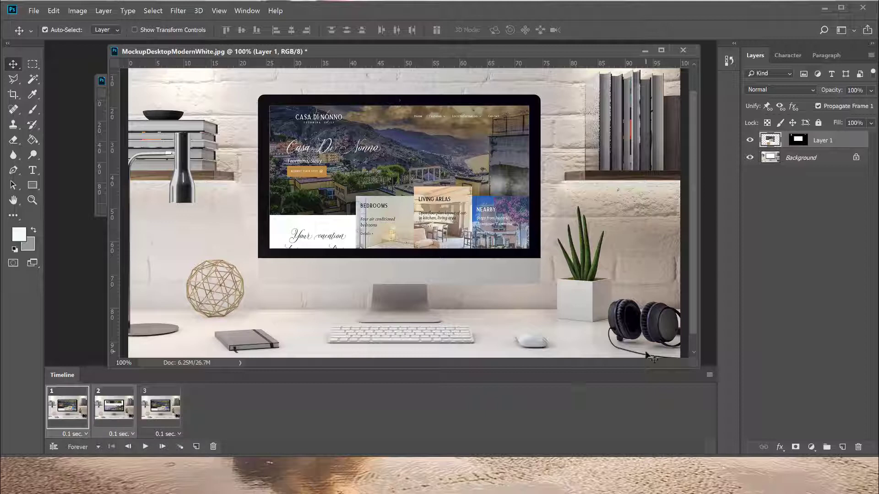
- Tween 25 frames across all layers, with Position, Opacity and Effects checked
{"action": "left_click", "coordinate": [709, 375]}
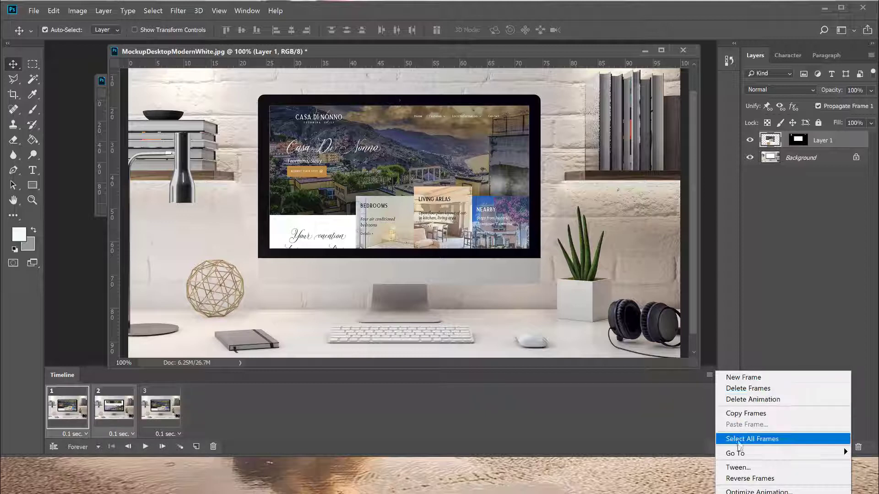
{"action": "left_click", "coordinate": [737, 468]}
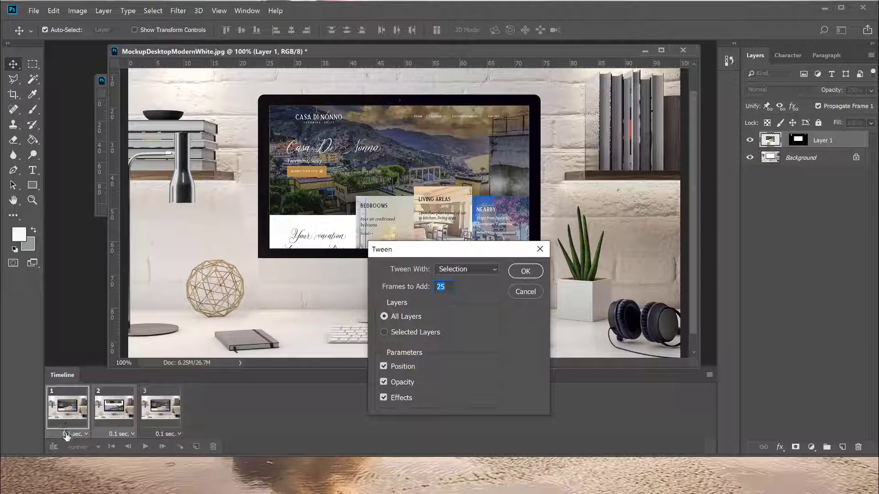
{"action": "left_click", "coordinate": [518, 271]}
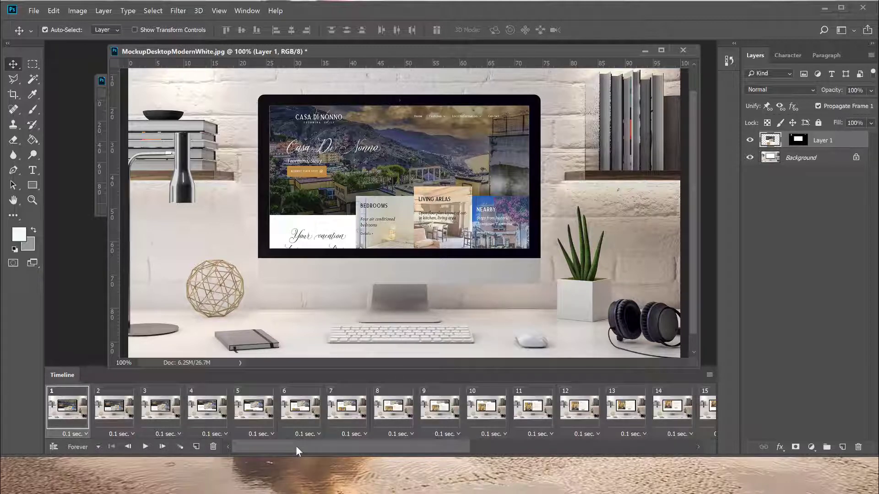
- Preview tweened frames 8 through 16 to check the scroll motion
{"action": "left_click_drag", "start_coordinate": [297, 446], "coordinate": [350, 446]}
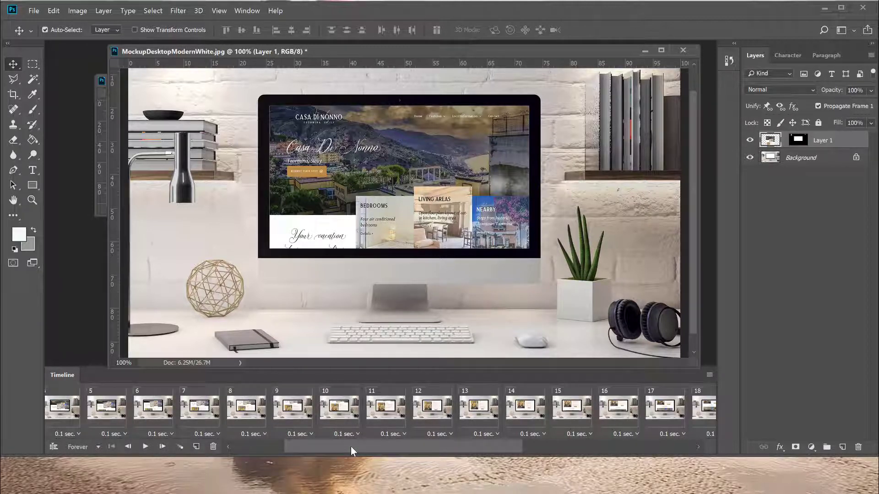
{"action": "left_click", "coordinate": [236, 418]}
{"action": "left_click", "coordinate": [444, 412]}
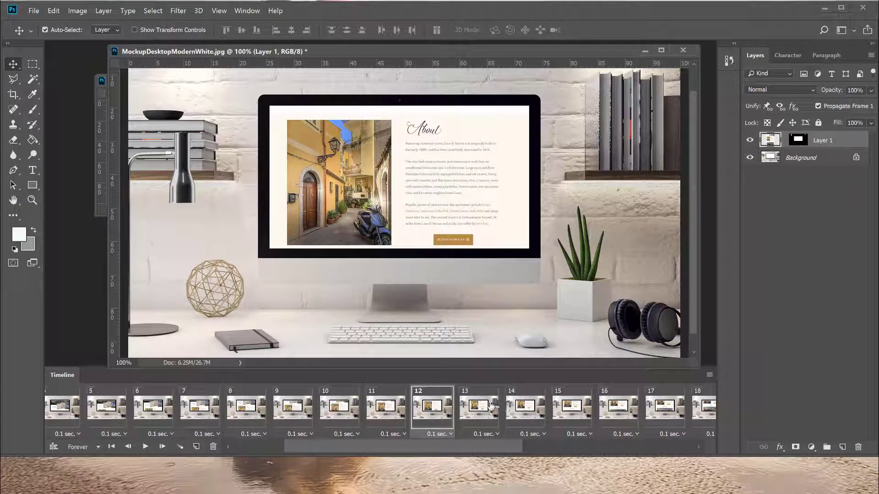
{"action": "left_click", "coordinate": [488, 407]}
{"action": "left_click", "coordinate": [520, 405]}
{"action": "left_click", "coordinate": [556, 405]}
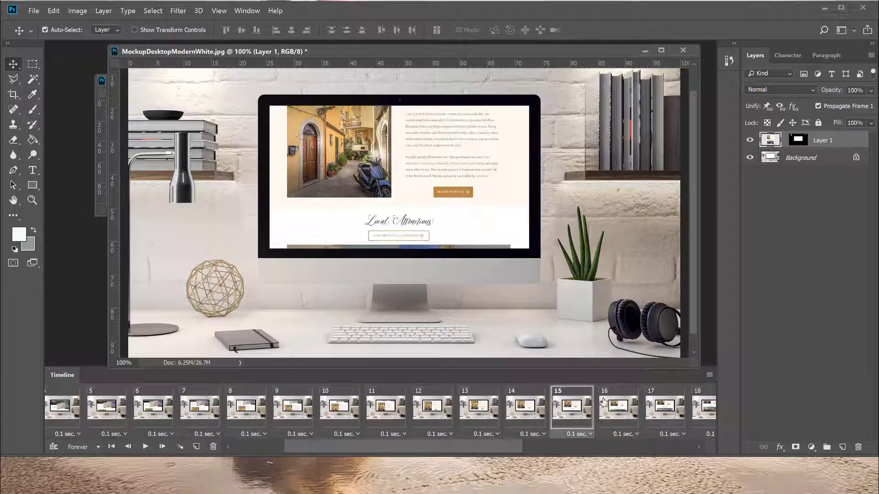
{"action": "left_click", "coordinate": [611, 402]}
- Compare frames 27 and 28, then set frame 27's delay to 0.2 seconds
{"action": "left_click_drag", "start_coordinate": [499, 444], "coordinate": [700, 438]}
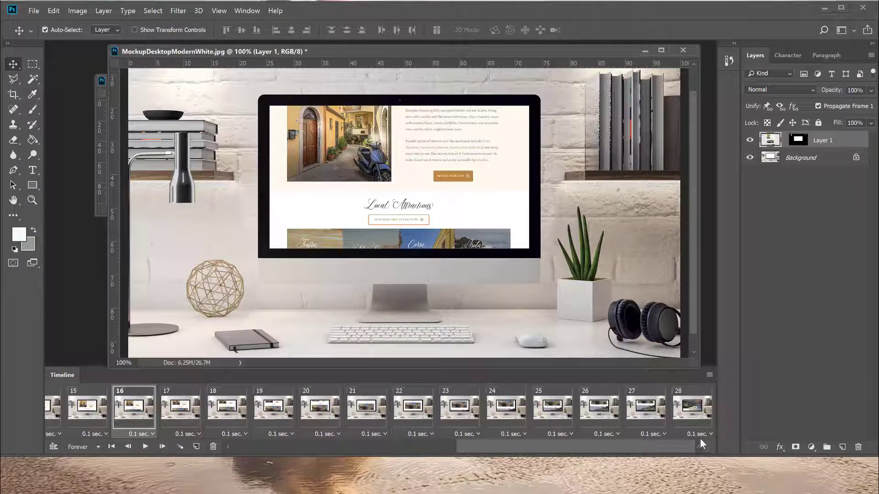
{"action": "left_click", "coordinate": [651, 407]}
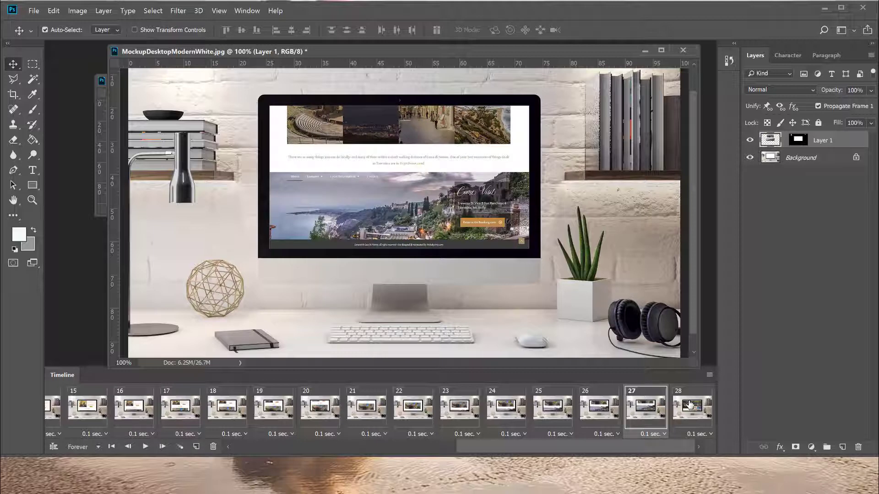
{"action": "left_click", "coordinate": [687, 405]}
{"action": "left_click", "coordinate": [643, 408]}
{"action": "left_click", "coordinate": [653, 433]}
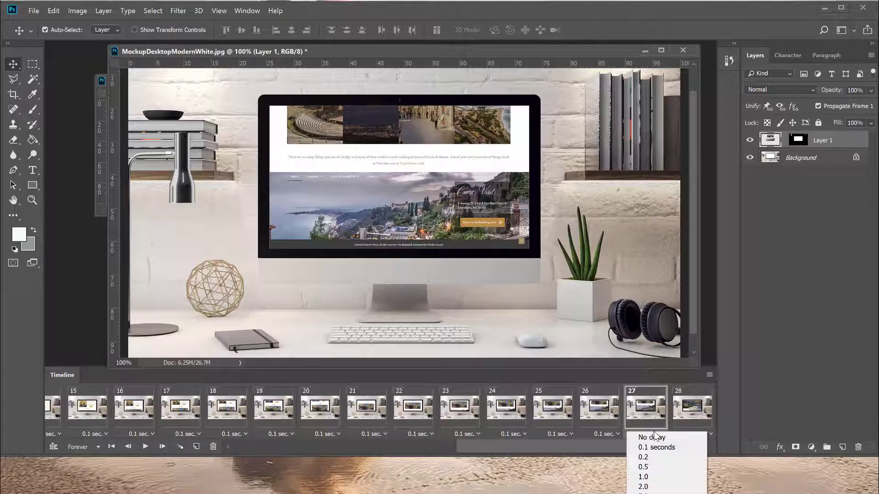
{"action": "left_click", "coordinate": [645, 457]}
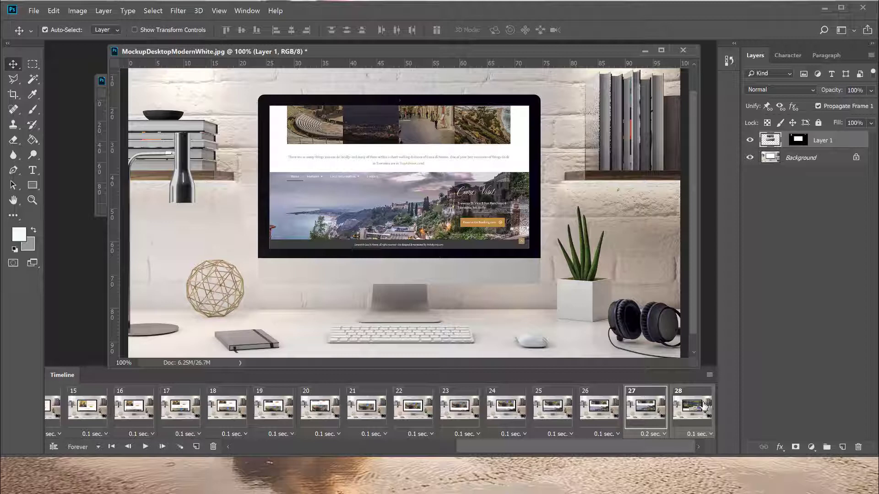
- Tween 25 in-between frames after frame 27
{"action": "left_click", "coordinate": [710, 375]}
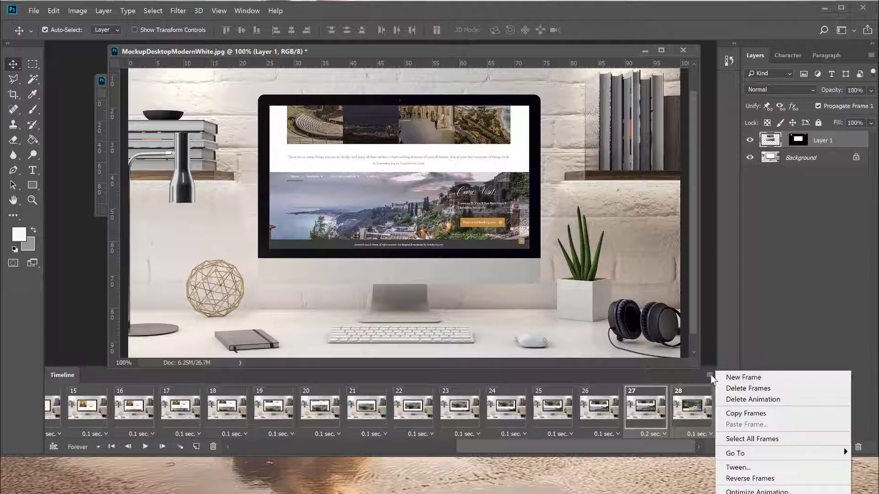
{"action": "left_click", "coordinate": [738, 471]}
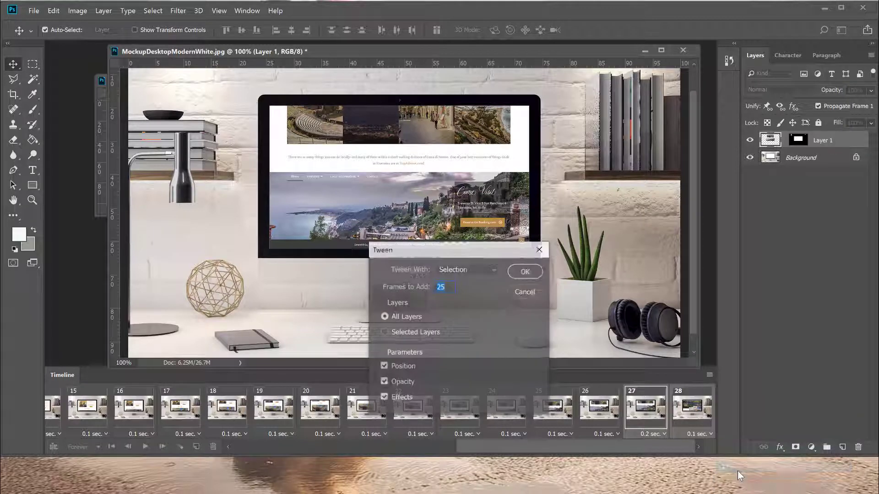
{"action": "left_click", "coordinate": [516, 272]}
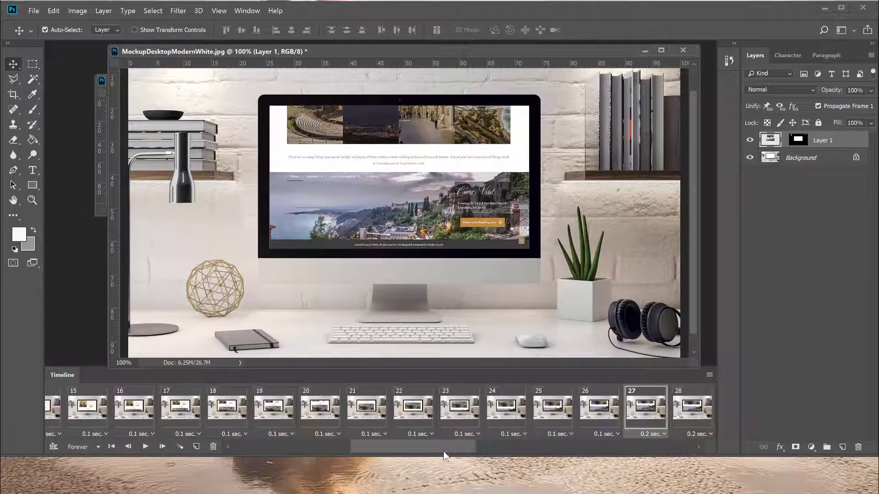
- Set frame 1's delay to 2 seconds
{"action": "left_click_drag", "start_coordinate": [443, 449], "coordinate": [299, 446]}
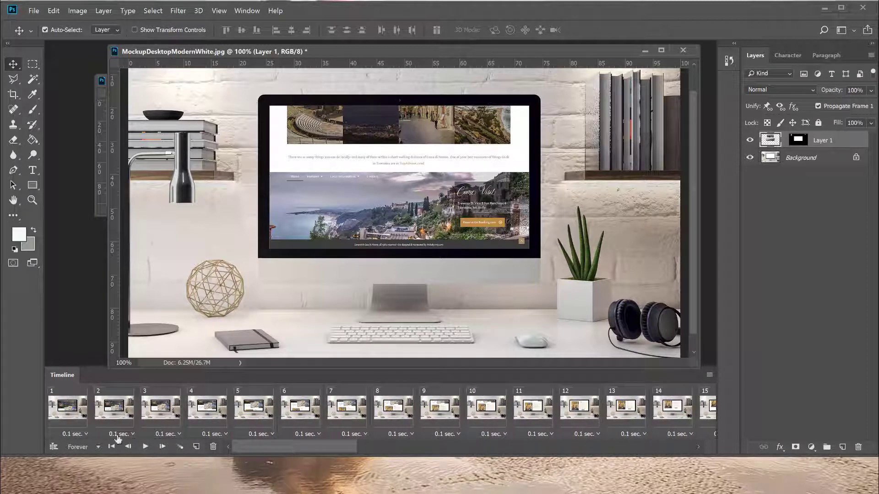
{"action": "left_click", "coordinate": [61, 434]}
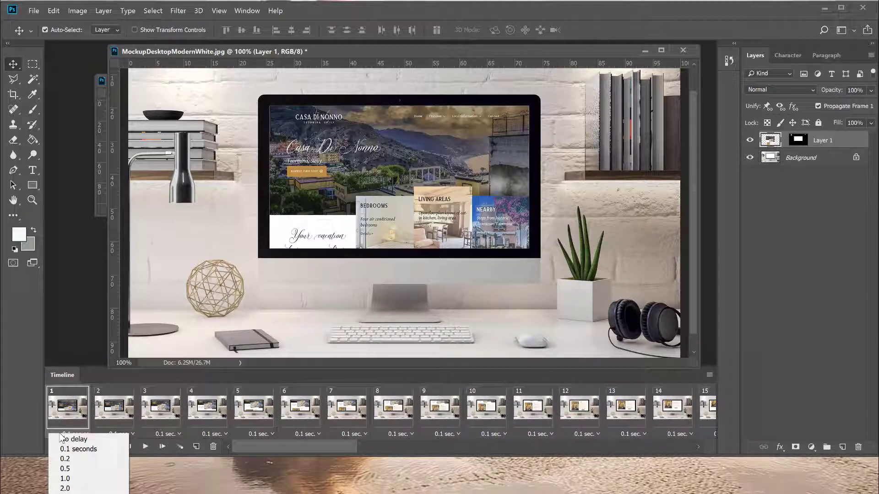
{"action": "left_click", "coordinate": [66, 488]}
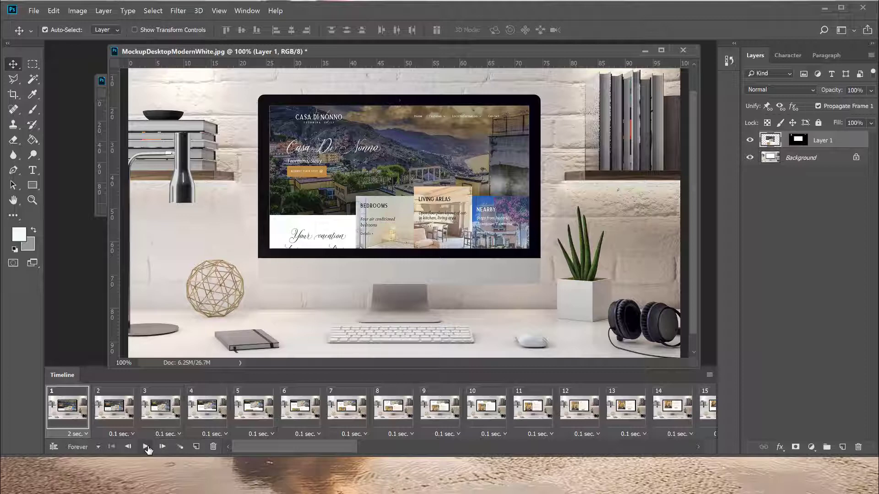
- Play and stop the scrolling animation, then zoom out to 66.67% to see the whole mockup
{"action": "left_click", "coordinate": [146, 447]}
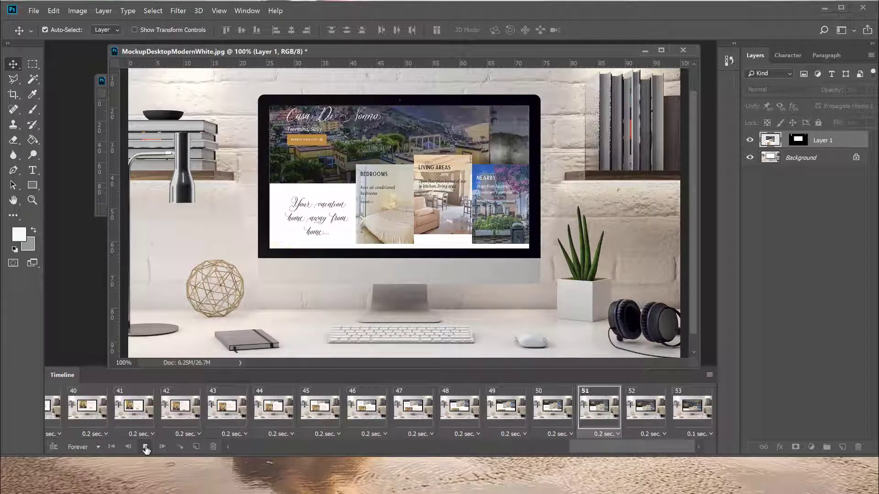
{"action": "left_click", "coordinate": [145, 447]}
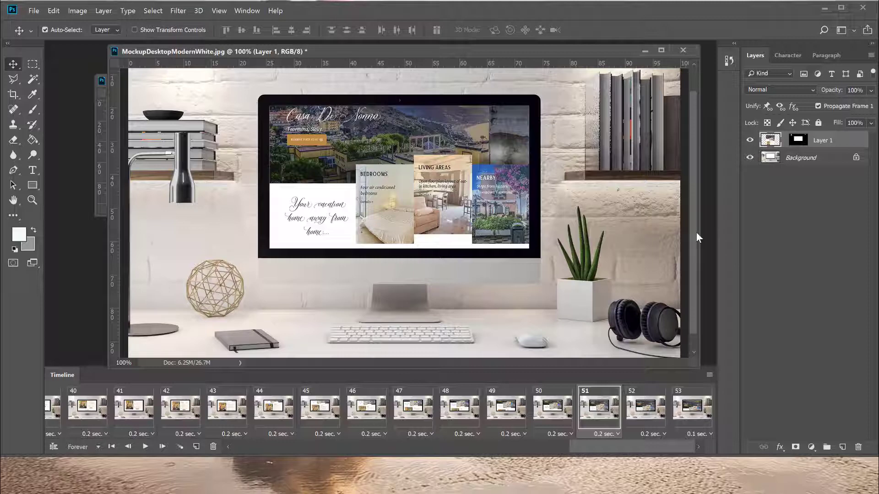
{"action": "left_click_drag", "start_coordinate": [695, 222], "coordinate": [694, 176]}
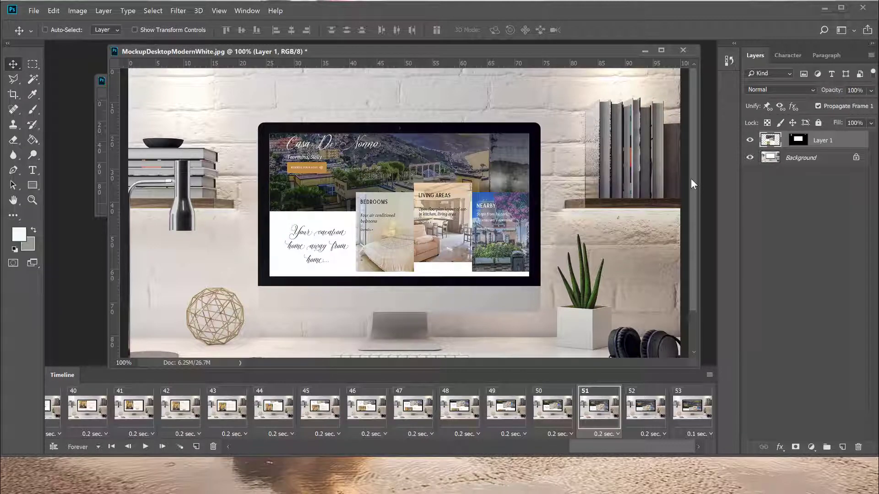
{"action": "key", "text": "ctrl+minus"}
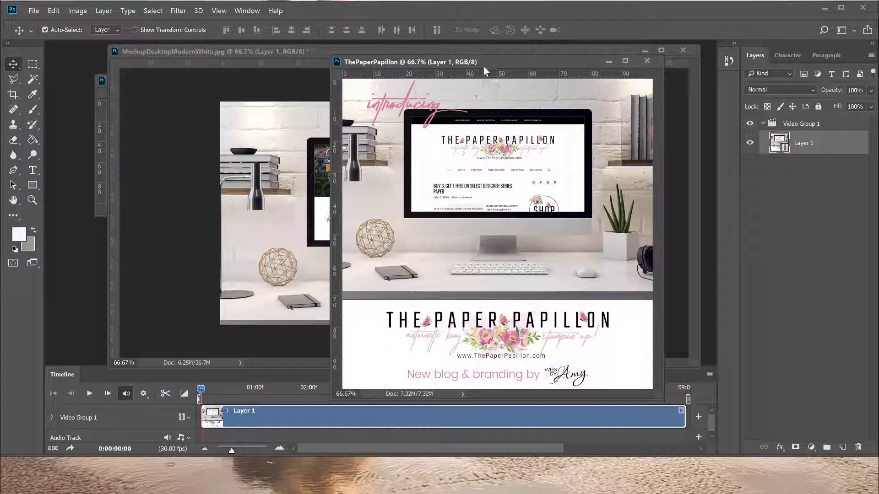
- Drag the ThePaperPapillon window aside and minimize it
{"action": "left_click_drag", "start_coordinate": [482, 64], "coordinate": [200, 68]}
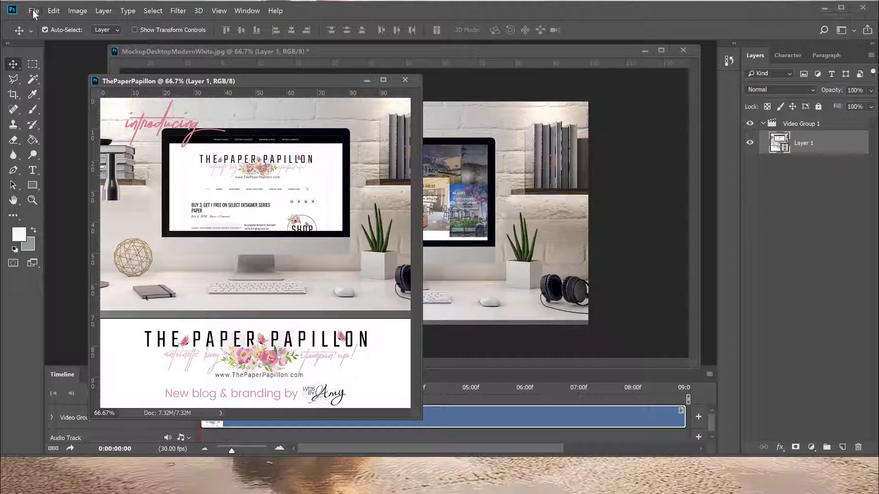
{"action": "left_click", "coordinate": [366, 80]}
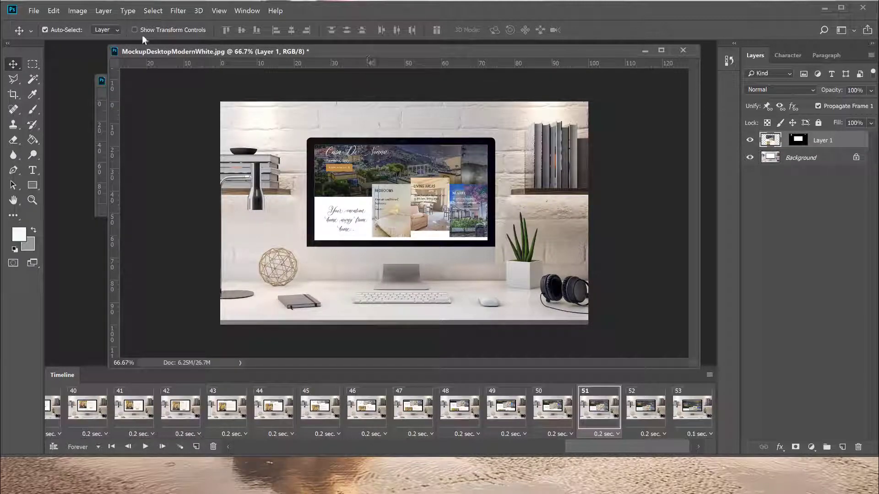
- Open Save for Web (Legacy) with GIF 128 Dithered output and continue to saving
{"action": "left_click", "coordinate": [34, 11]}
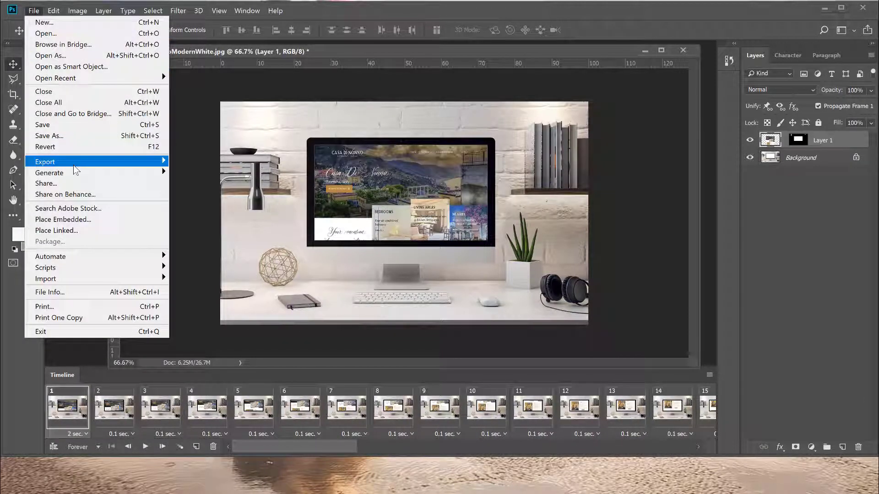
{"action": "mouse_move", "coordinate": [74, 165]}
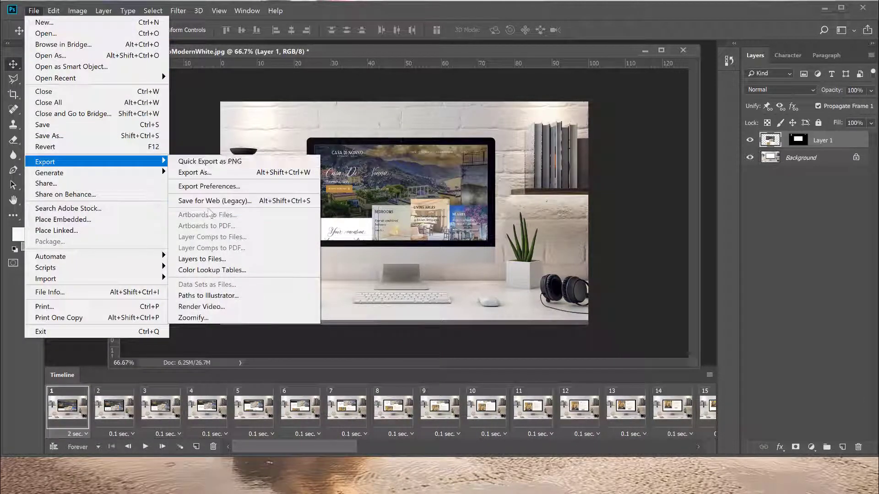
{"action": "left_click", "coordinate": [226, 200]}
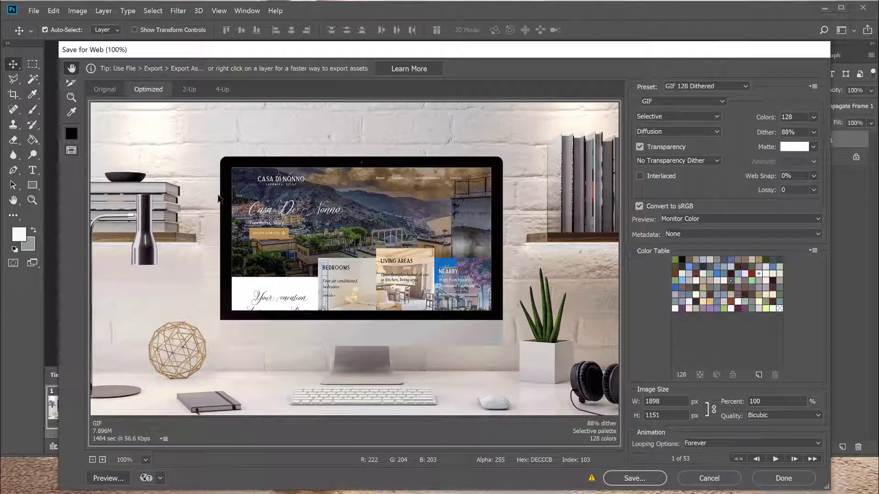
{"action": "left_click", "coordinate": [666, 102]}
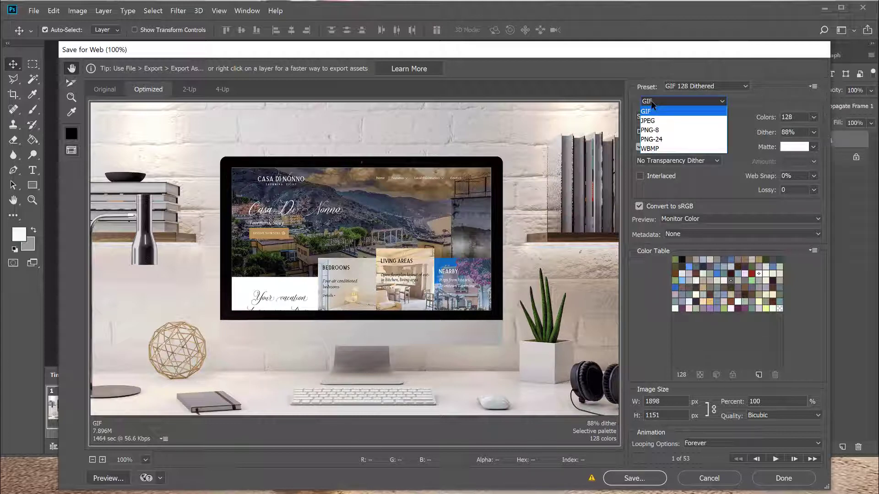
{"action": "left_click", "coordinate": [651, 101]}
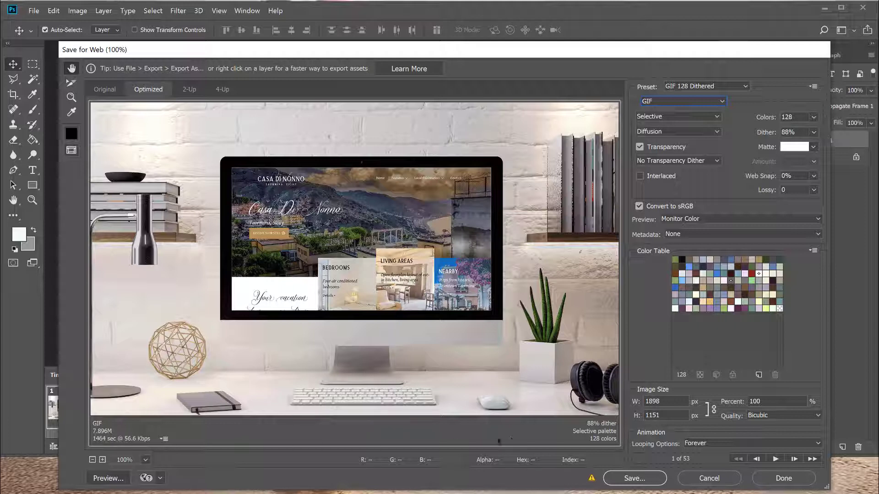
{"action": "left_click", "coordinate": [634, 478]}
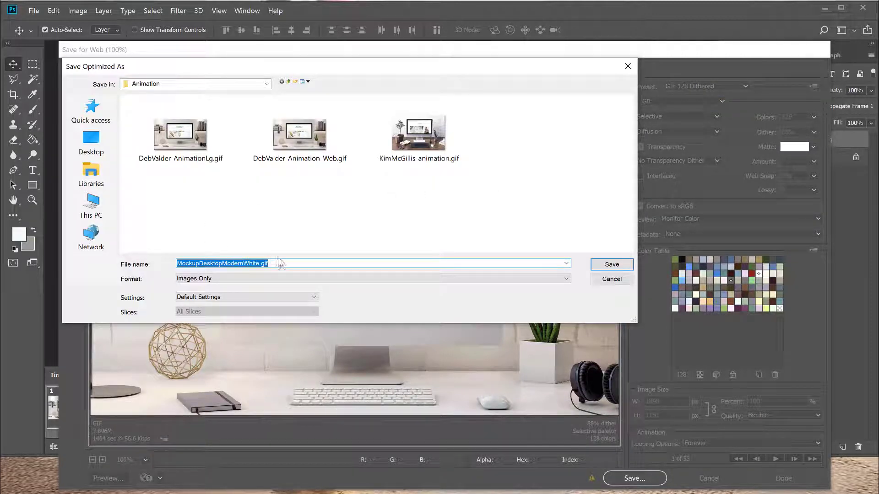
- Save the animated GIF under the file name CasaDiNonno.com
{"action": "type", "text": "Casa"}
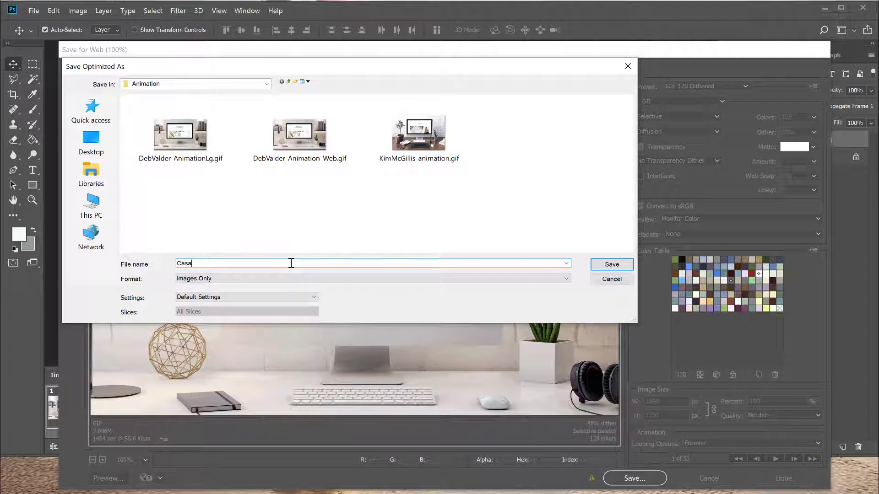
{"action": "type", "text": "DiNonno.com"}
{"action": "left_click", "coordinate": [611, 265]}
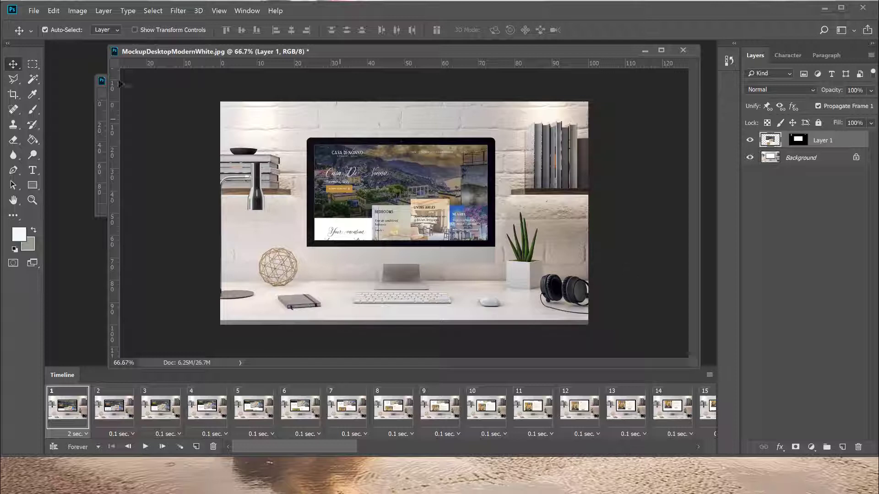
- Open Render Video from File > Export, showing MockupDesktopModernWhite.mp4 as H.264 at 1898 × 1151, 30 fps
{"action": "left_click", "coordinate": [35, 11]}
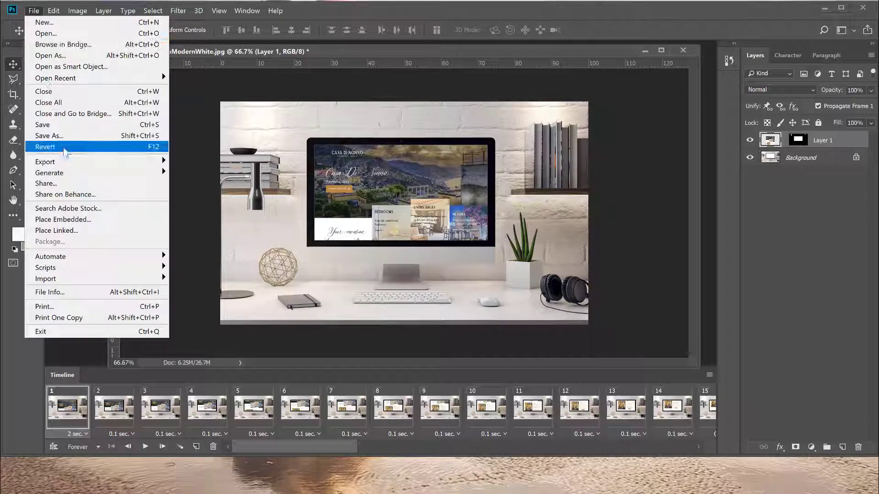
{"action": "mouse_move", "coordinate": [64, 161]}
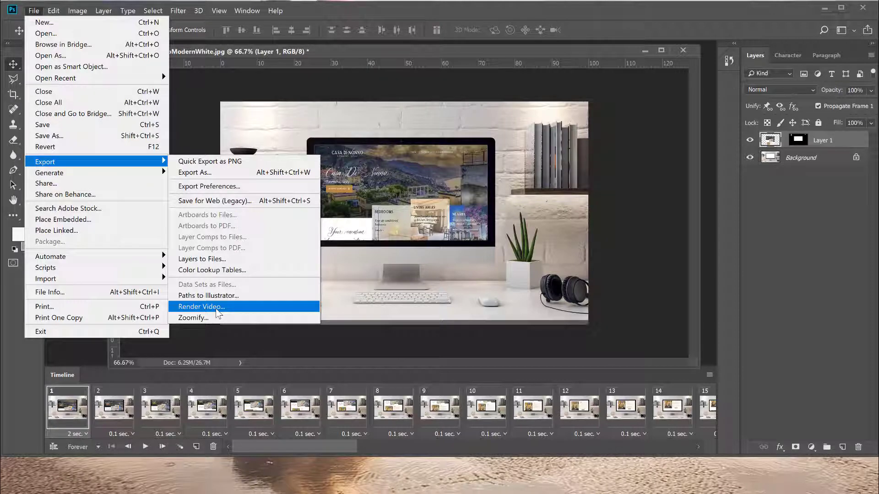
{"action": "left_click", "coordinate": [202, 306]}
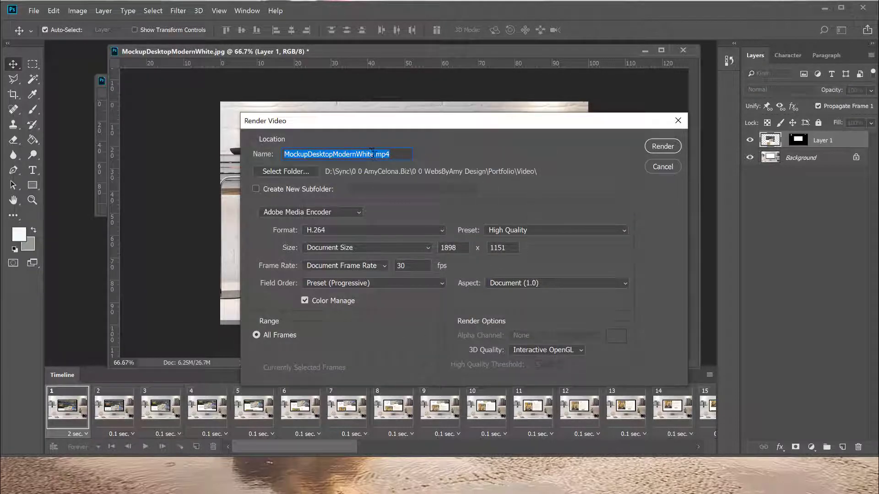
- Cancel the Render Video dialog, returning to the mockup's frame animation timeline
{"action": "left_click", "coordinate": [660, 167]}
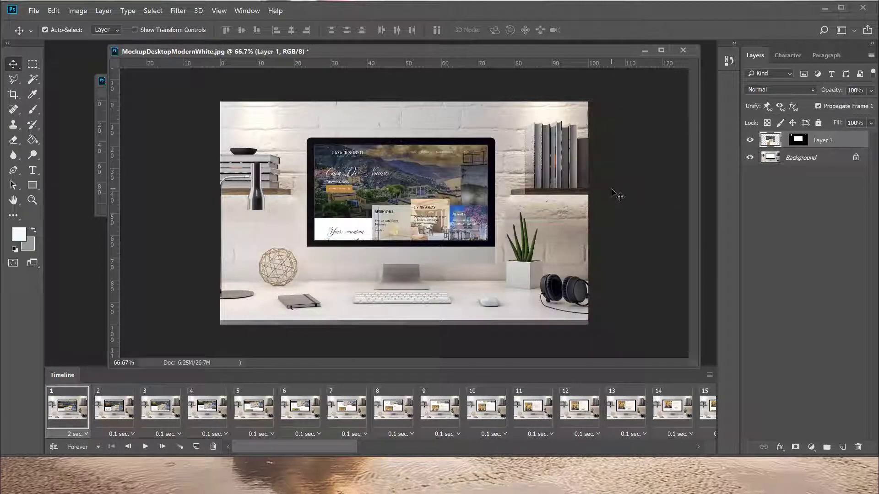